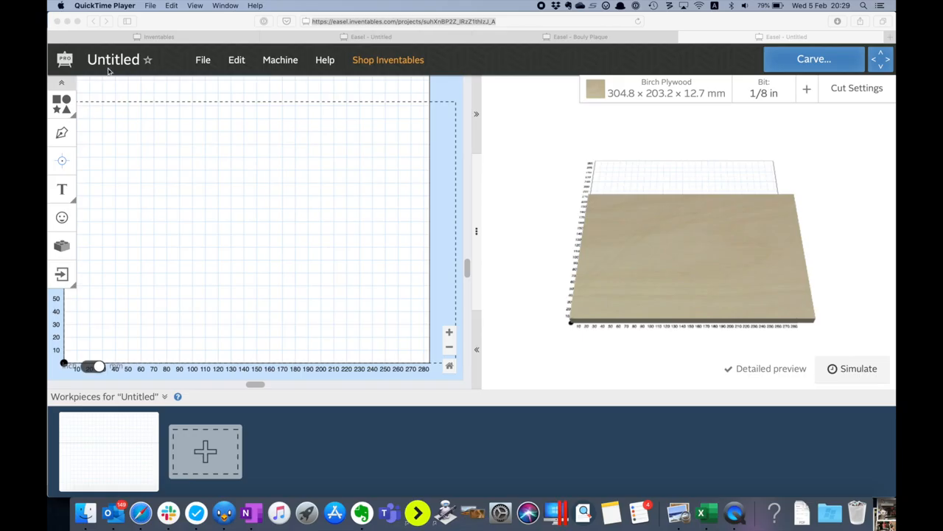
Rename the project from 'Untitled' to 'Name Plate Bouly'
{"action": "left_click", "coordinate": [116, 65]}
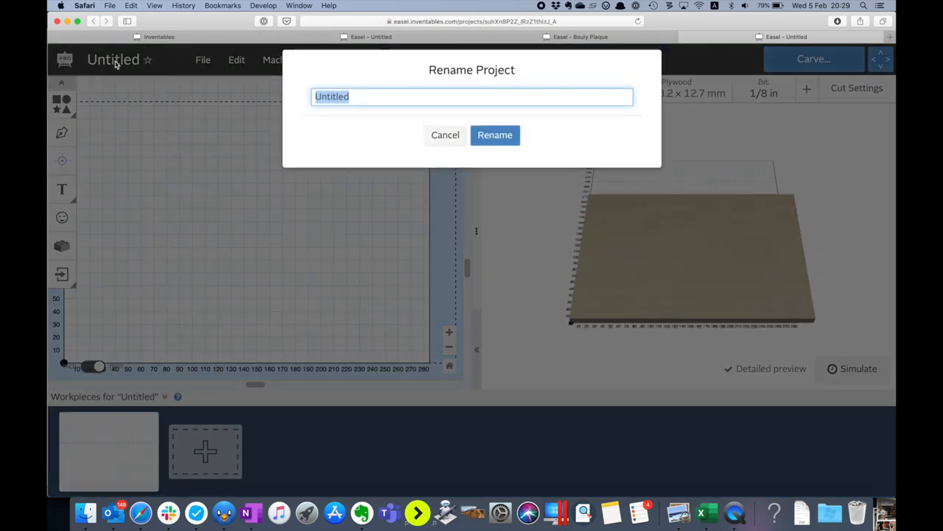
{"action": "type", "text": "Nalme"}
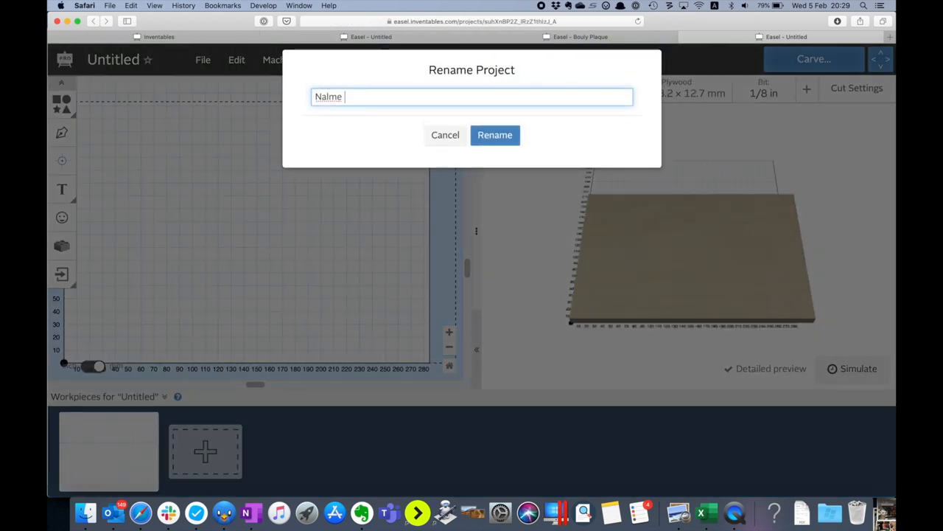
{"action": "key", "text": "BackSpace"}
{"action": "key", "text": "BackSpace"}
{"action": "key", "text": "BackSpace"}
{"action": "type", "text": "me"}
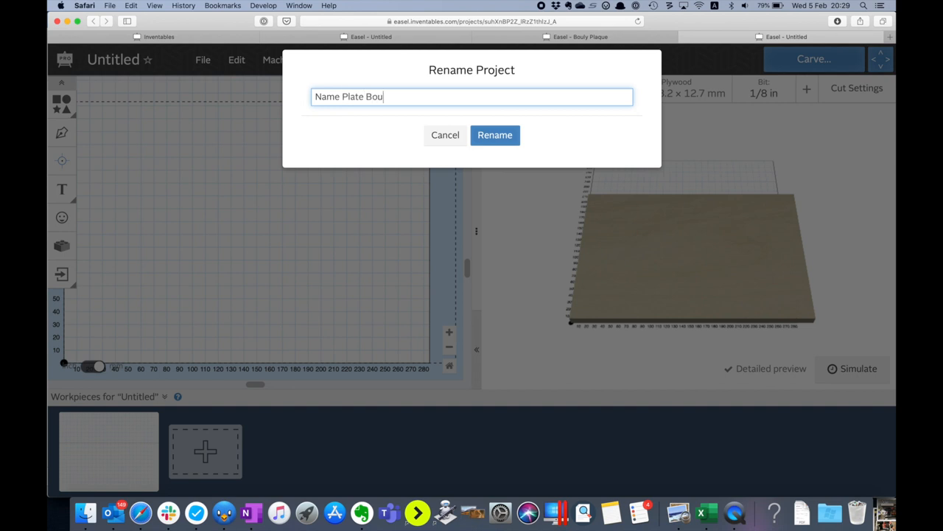
{"action": "left_click", "coordinate": [495, 135]}
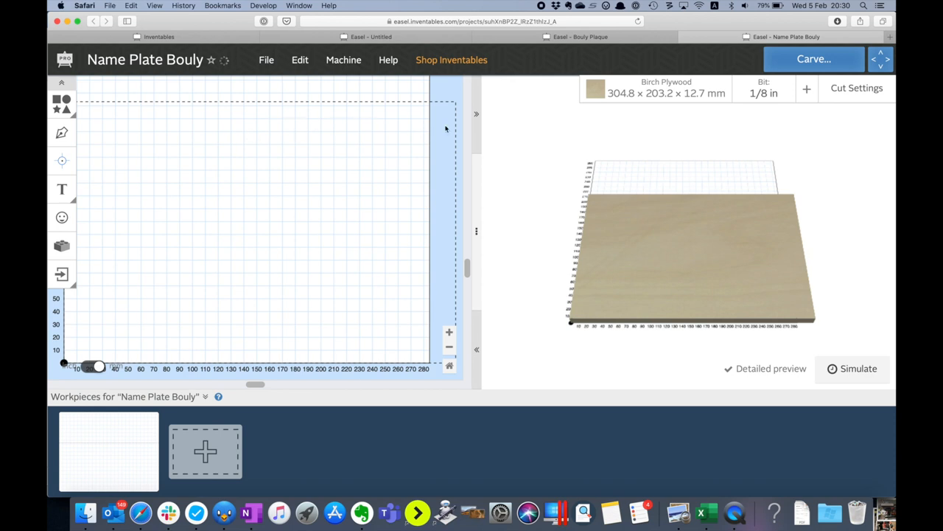
Set the board size to 400 × 150 mm with 9 mm thickness
{"action": "left_click", "coordinate": [656, 89]}
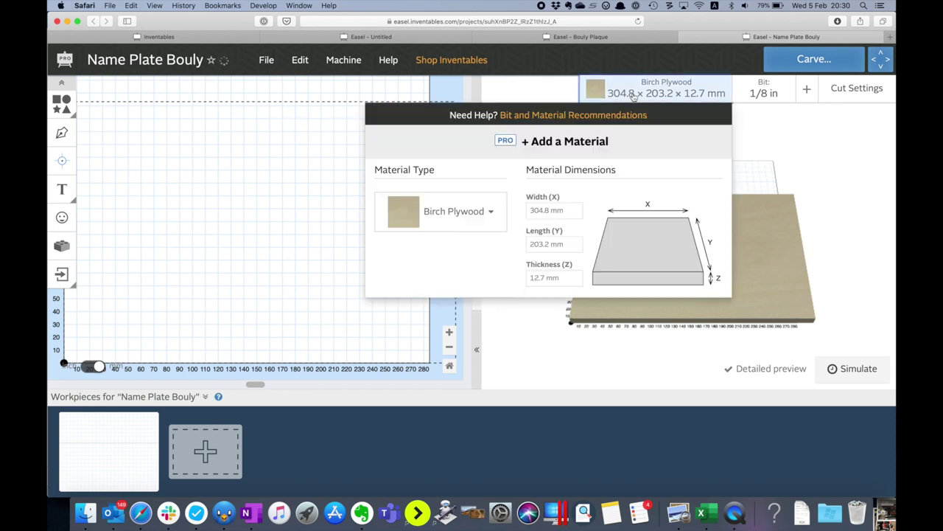
{"action": "double_click", "coordinate": [549, 210]}
{"action": "type", "text": "400"}
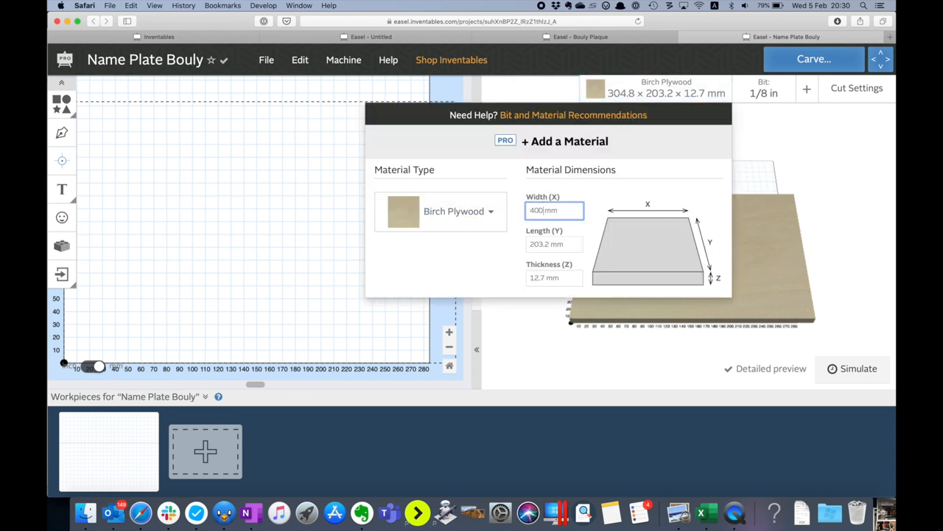
{"action": "double_click", "coordinate": [552, 244]}
{"action": "type", "text": "150"}
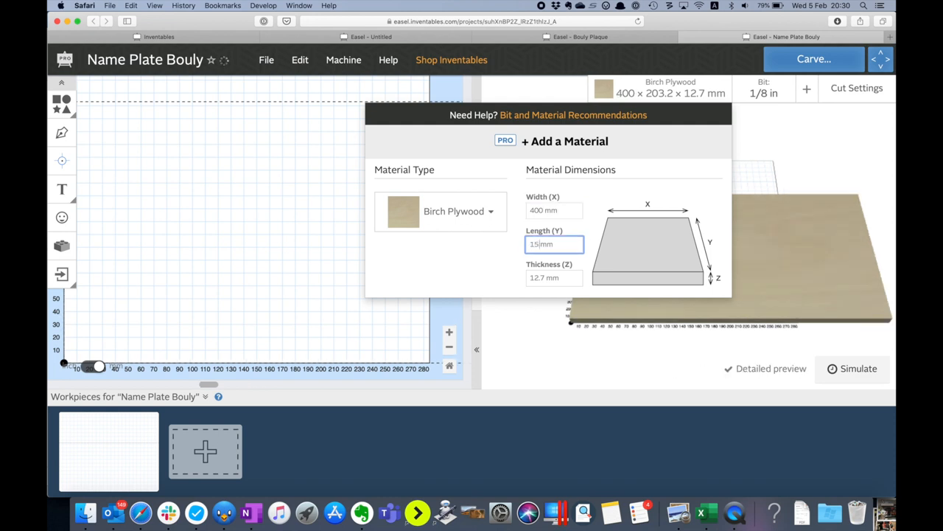
{"action": "double_click", "coordinate": [545, 278]}
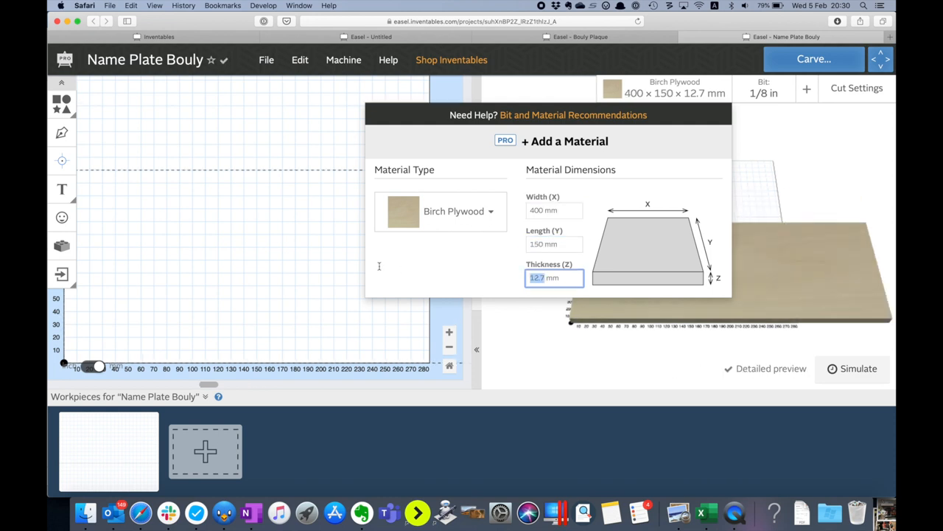
{"action": "type", "text": "9"}
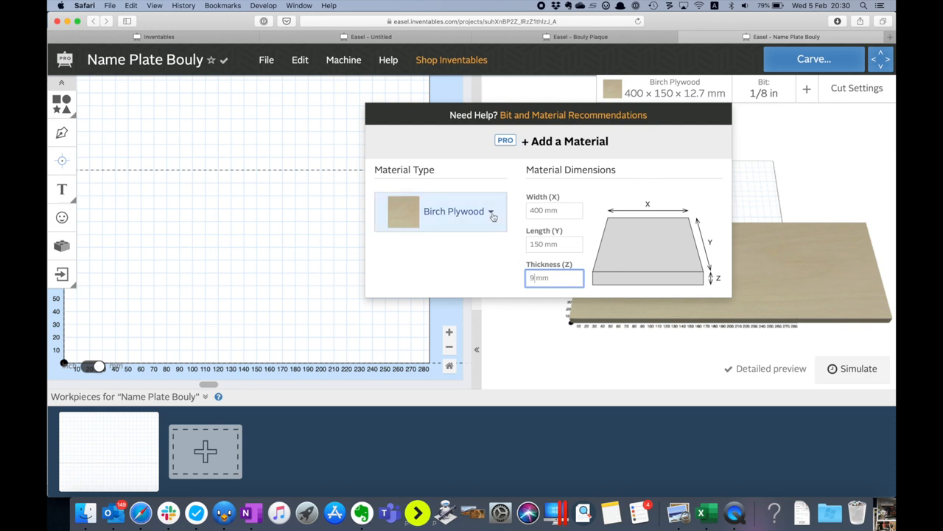
Choose 2-Color Acrylic in Matte White on Gold as the material
{"action": "left_click", "coordinate": [490, 212]}
{"action": "left_click", "coordinate": [442, 332]}
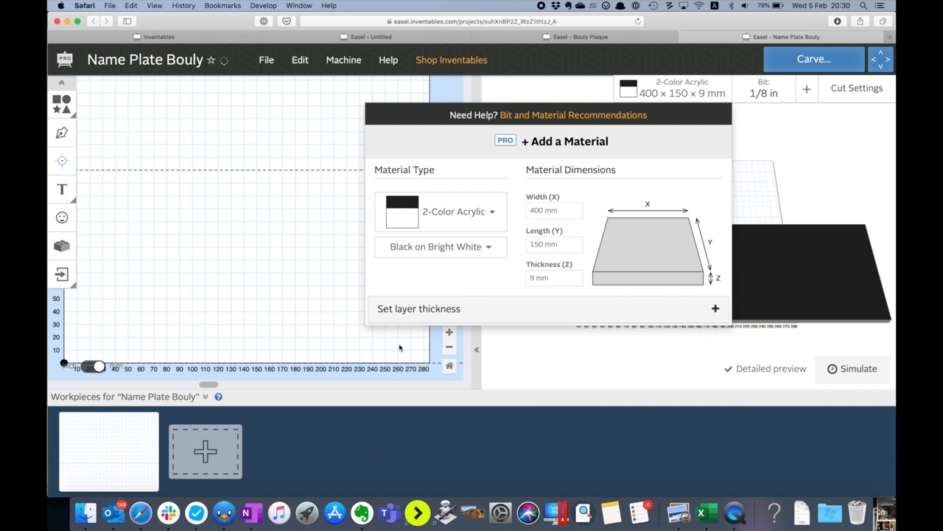
{"action": "left_click", "coordinate": [457, 247]}
{"action": "scroll", "coordinate": [480, 354], "scroll_direction": "down", "scroll_amount": 5}
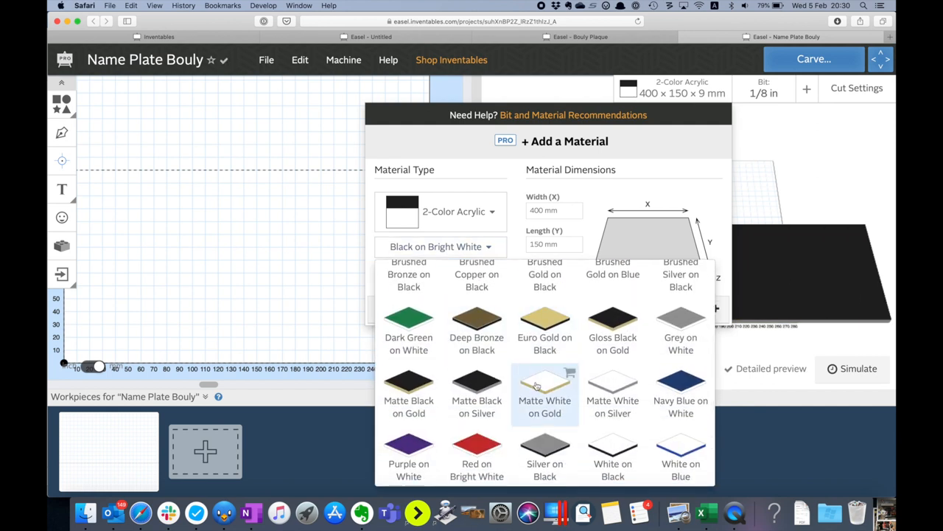
{"action": "left_click", "coordinate": [537, 384]}
{"action": "left_click", "coordinate": [479, 235]}
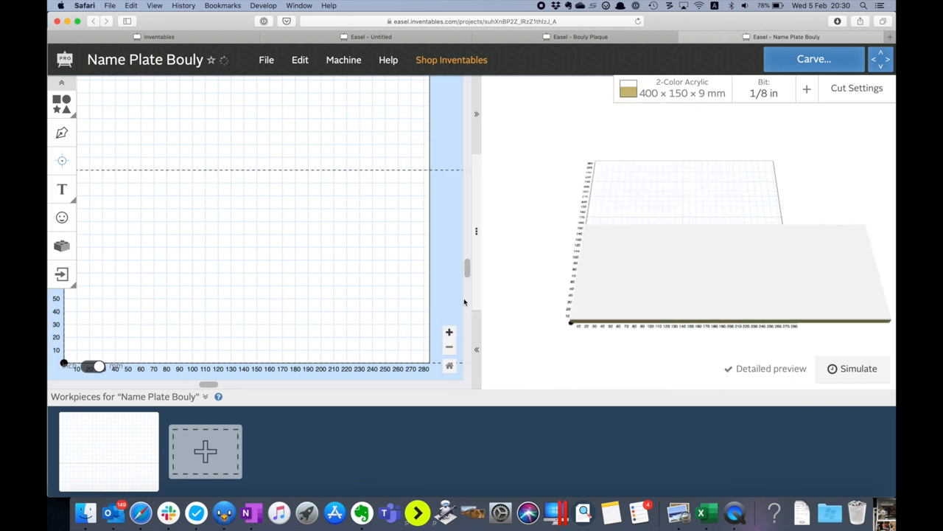
Place a serif text object on the board reading 'Bouly'
{"action": "left_click_drag", "start_coordinate": [594, 232], "coordinate": [571, 232]}
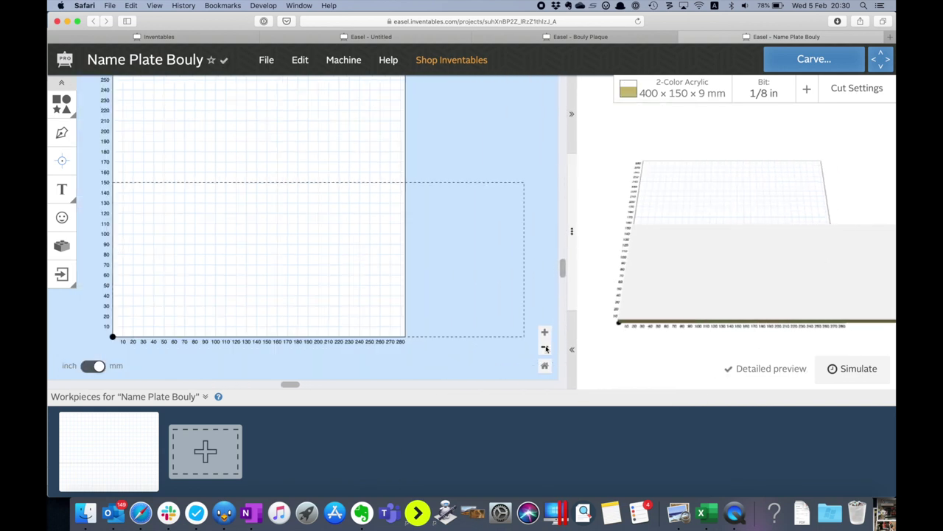
{"action": "left_click", "coordinate": [62, 189]}
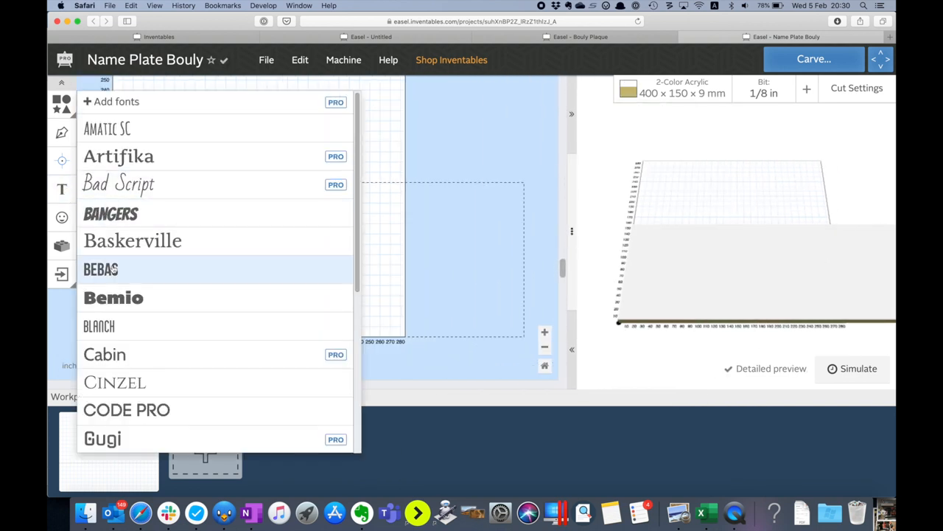
{"action": "left_click", "coordinate": [117, 156]}
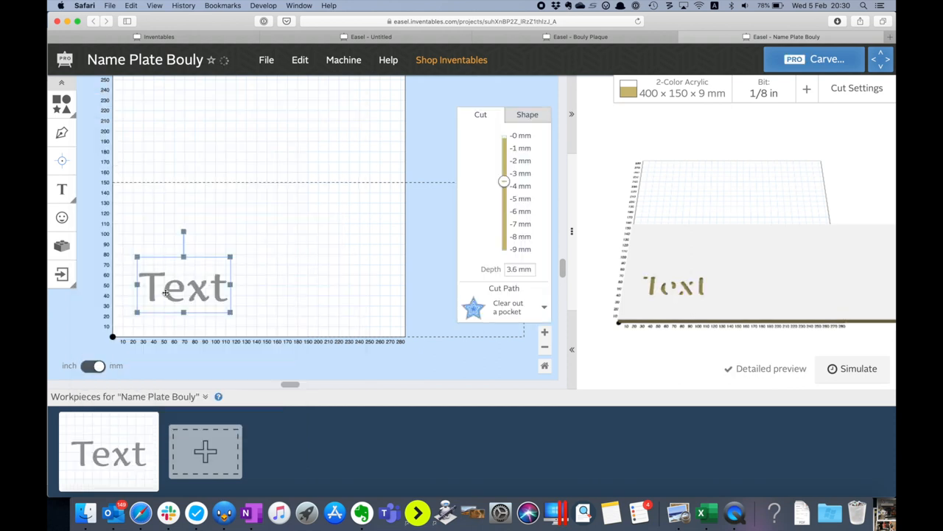
{"action": "double_click", "coordinate": [165, 292]}
{"action": "type", "text": "Boul"}
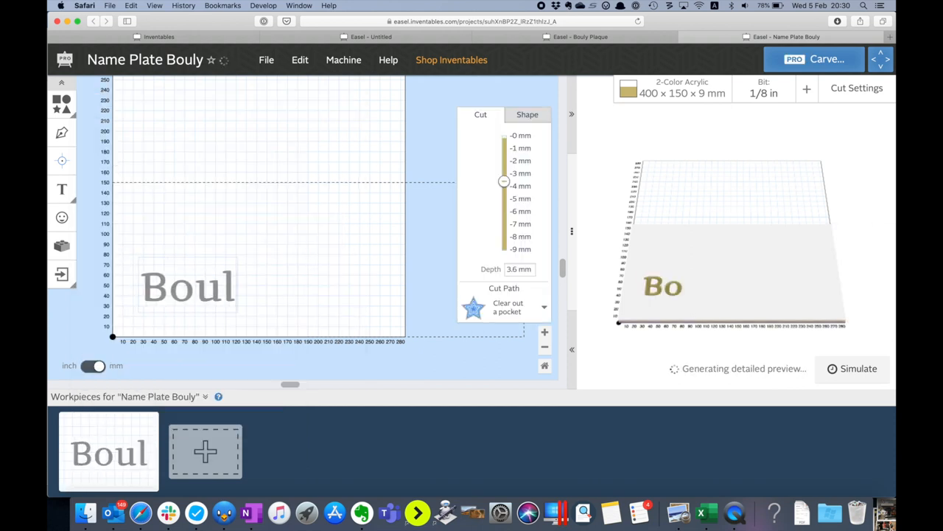
{"action": "type", "text": "y"}
{"action": "key", "text": "Escape"}
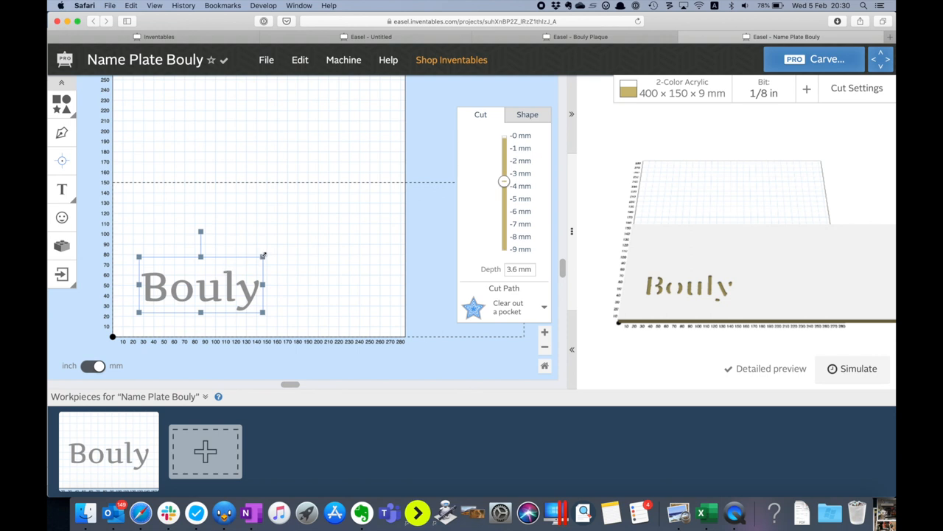
Enlarge and stretch the 'Bouly' text to span most of the board
{"action": "left_click_drag", "start_coordinate": [263, 255], "coordinate": [434, 221]}
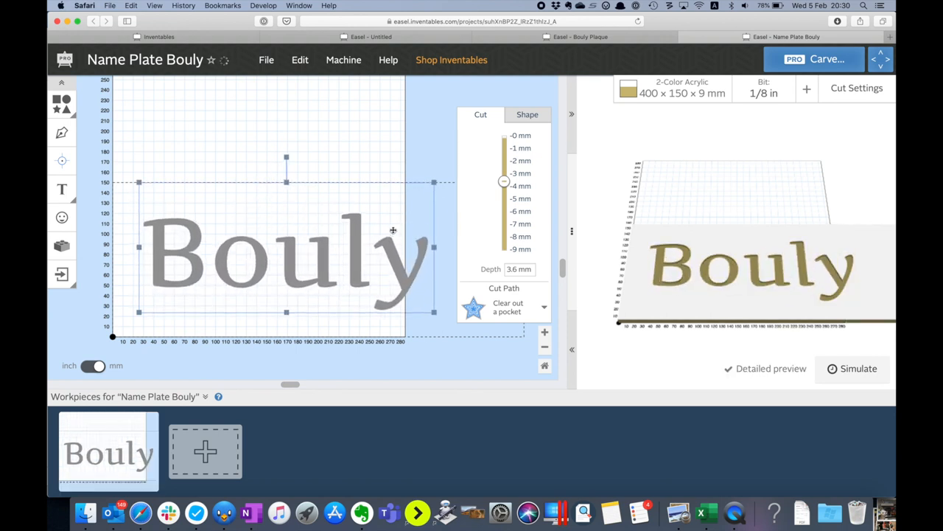
{"action": "left_click_drag", "start_coordinate": [572, 231], "coordinate": [660, 229]}
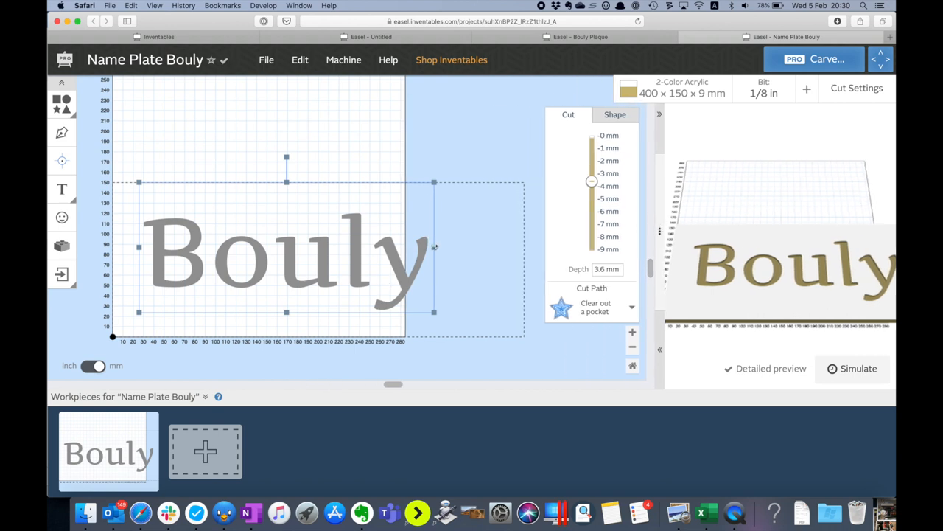
{"action": "left_click_drag", "start_coordinate": [434, 248], "coordinate": [484, 248]}
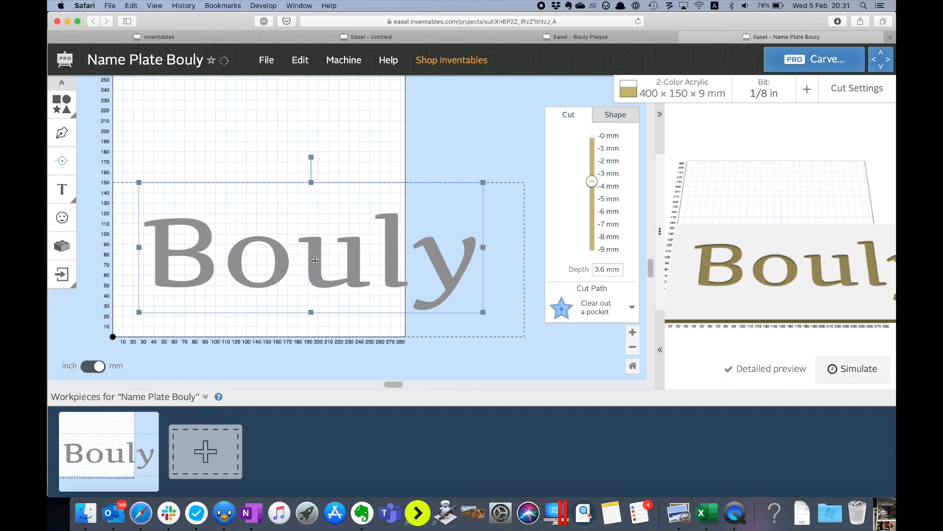
{"action": "left_click", "coordinate": [274, 163]}
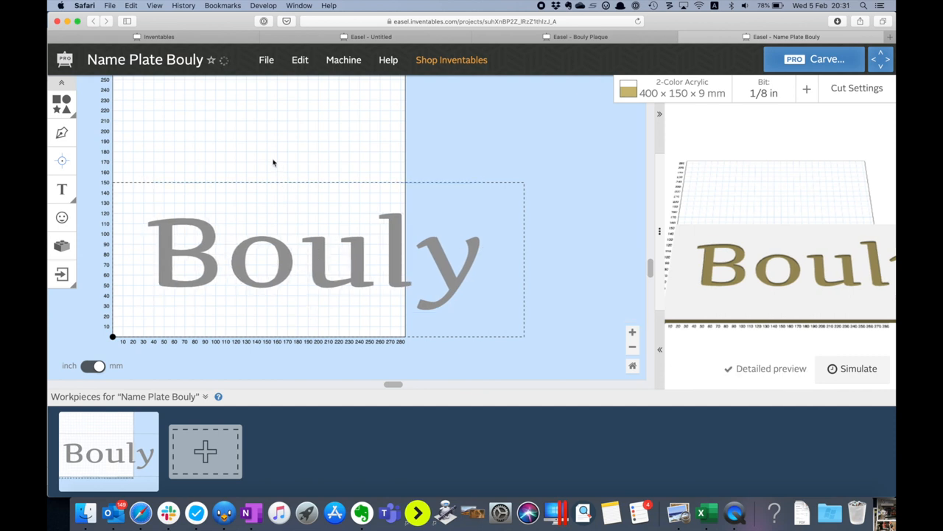
Insert the corner flourish ornament from the design library and combine its pieces into one shape
{"action": "left_click", "coordinate": [62, 217]}
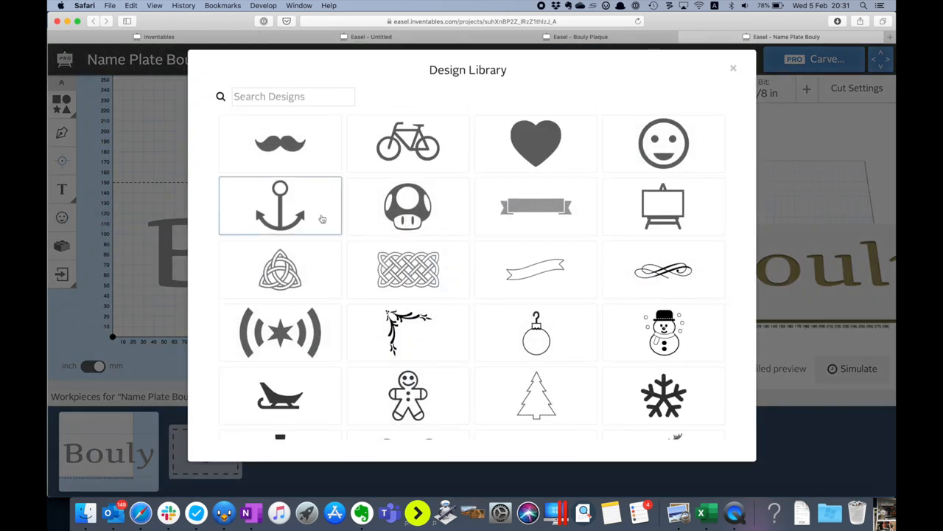
{"action": "scroll", "coordinate": [322, 218], "scroll_direction": "down", "scroll_amount": 3}
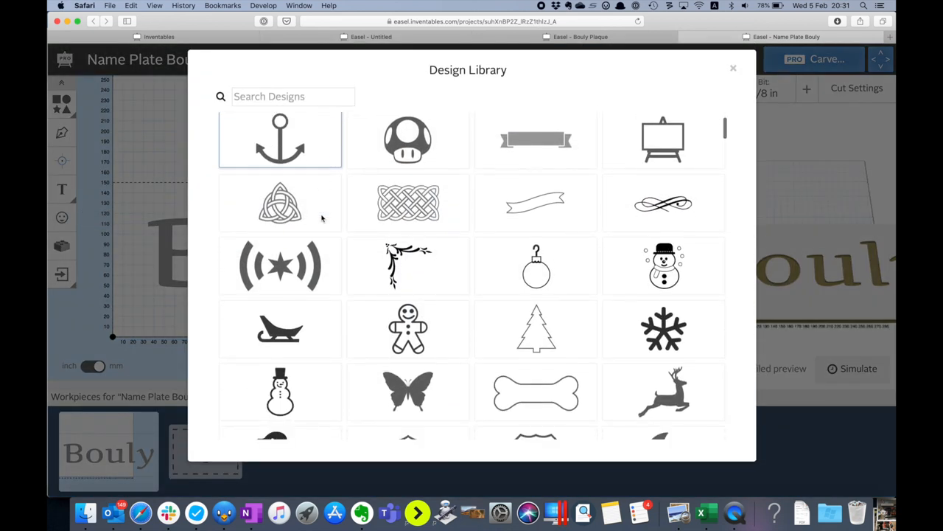
{"action": "left_click", "coordinate": [407, 264]}
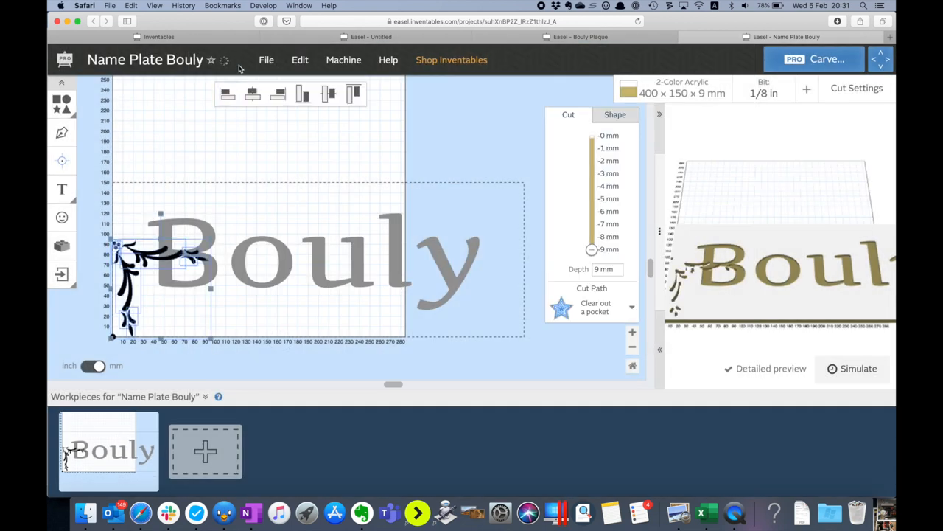
{"action": "left_click", "coordinate": [299, 59]}
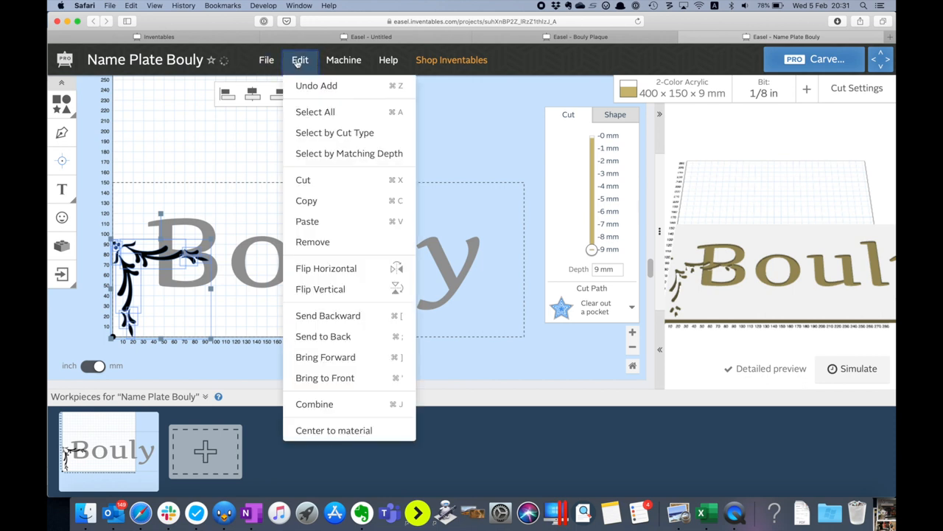
{"action": "left_click", "coordinate": [303, 406]}
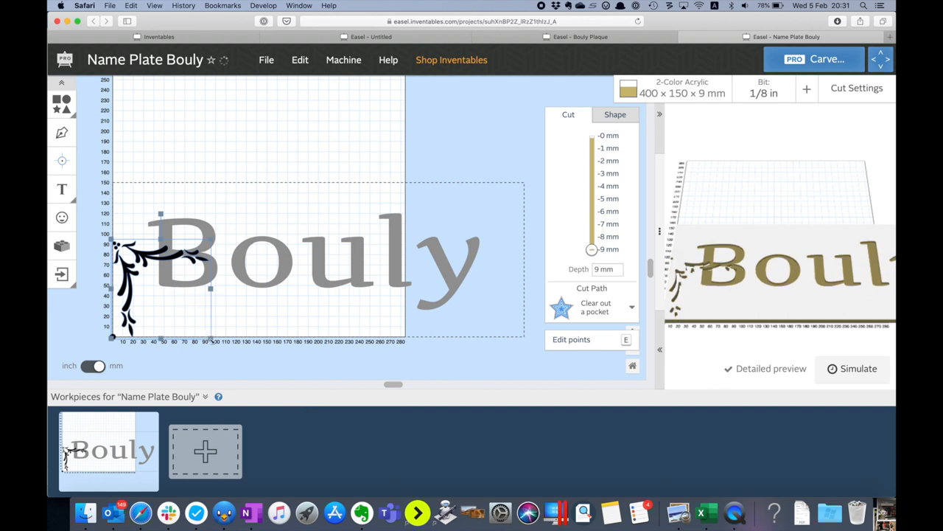
Shrink the flourish and set its top-left corner to X 10, Y 140 mm
{"action": "mouse_move", "coordinate": [210, 289]}
{"action": "left_mouse_down"}
{"action": "mouse_move", "coordinate": [179, 272]}
{"action": "mouse_move", "coordinate": [147, 214]}
{"action": "left_mouse_up"}
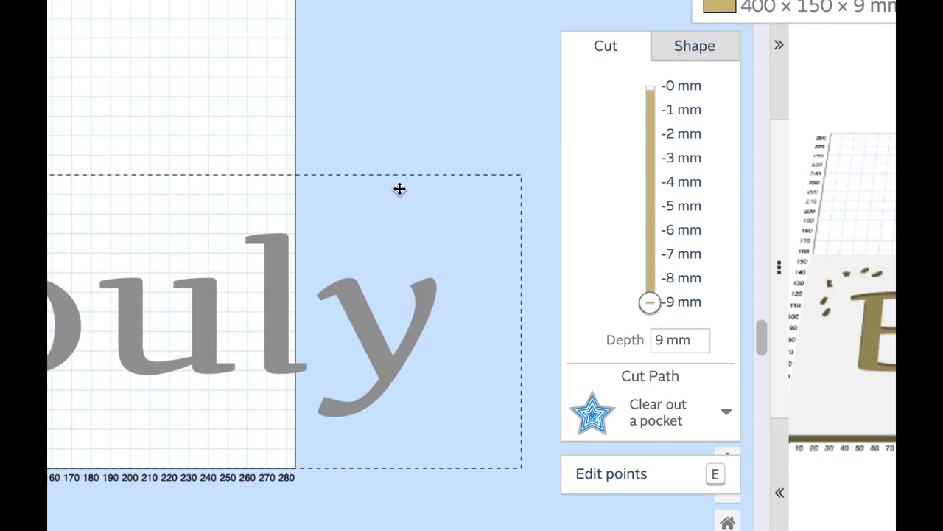
{"action": "left_click", "coordinate": [682, 50]}
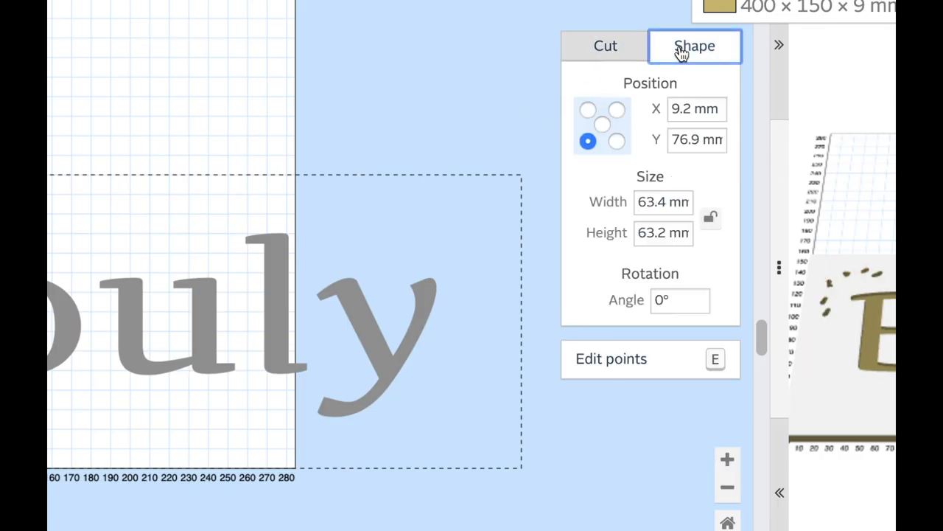
{"action": "left_click", "coordinate": [588, 112]}
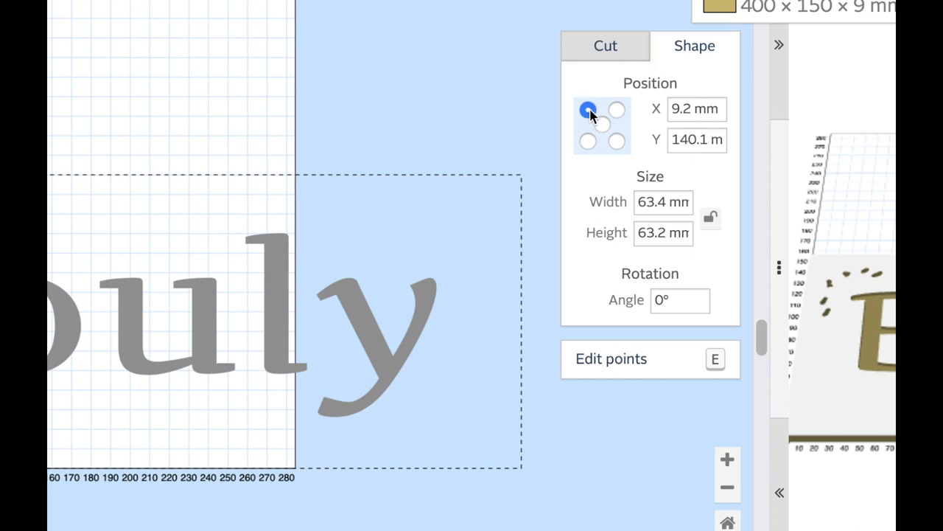
{"action": "left_click_drag", "start_coordinate": [692, 109], "coordinate": [658, 109]}
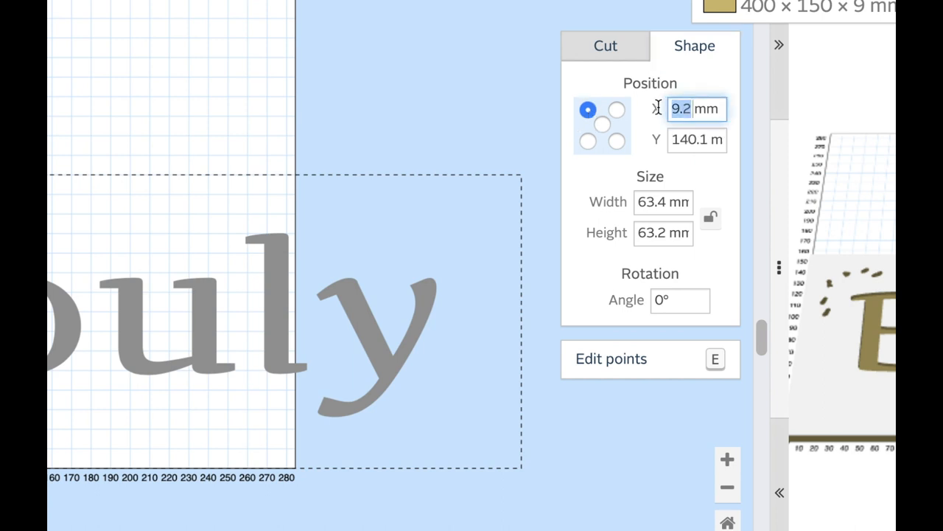
{"action": "type", "text": "10"}
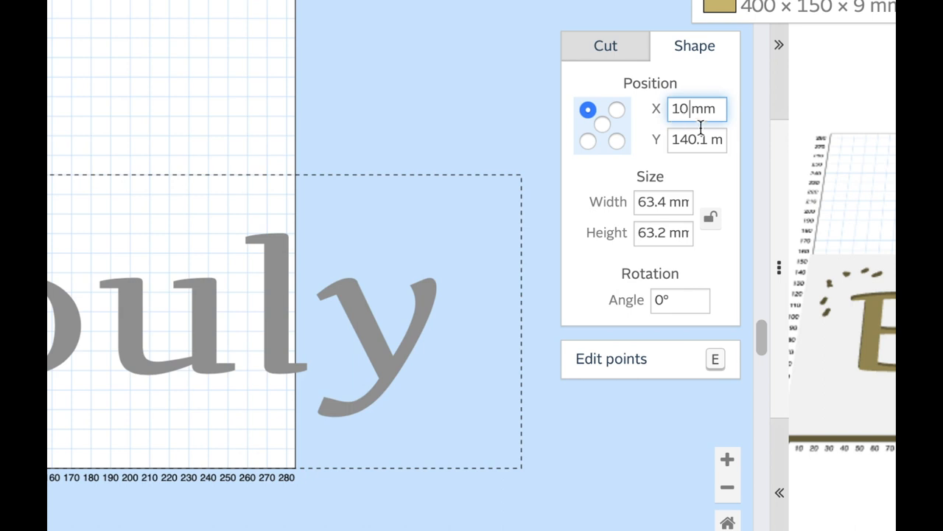
{"action": "key", "text": "Tab"}
{"action": "type", "text": "1"}
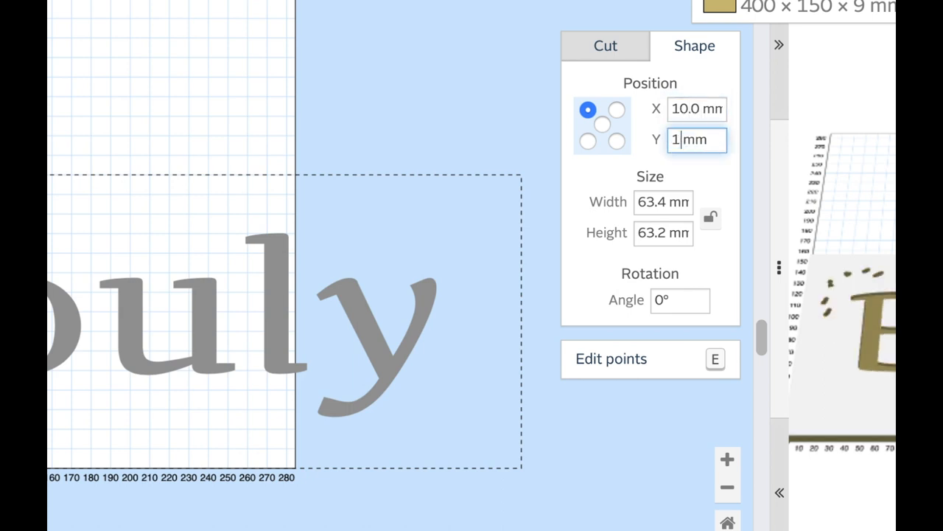
{"action": "type", "text": "40"}
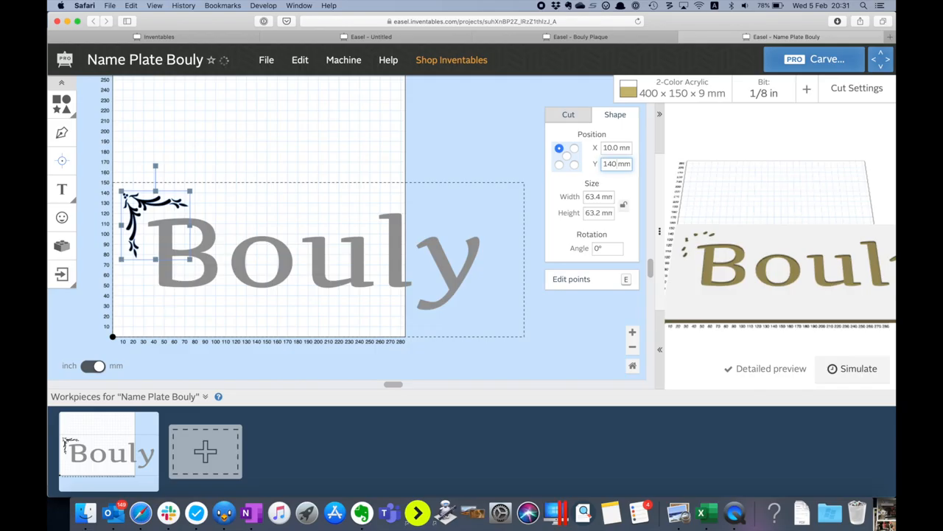
{"action": "key", "text": "Tab"}
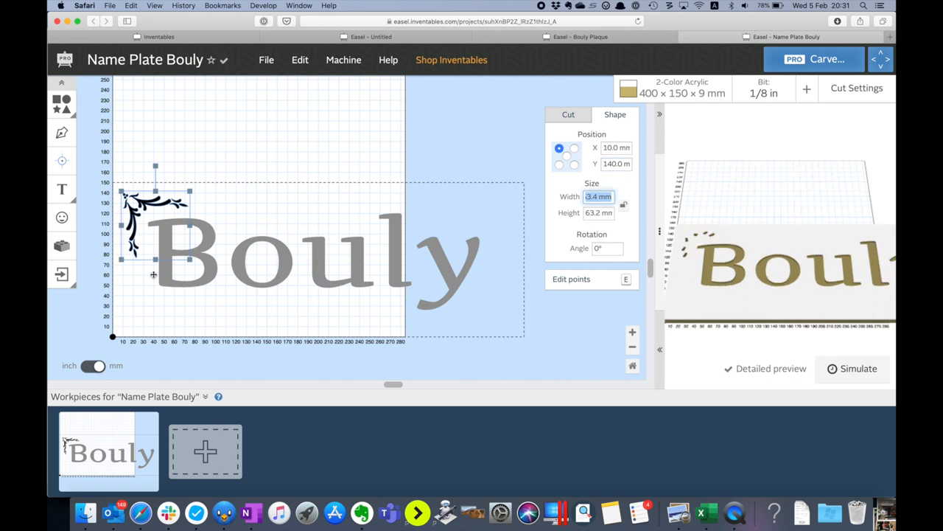
Copy the flourish and paste a duplicate beside it
{"action": "left_click", "coordinate": [162, 296]}
{"action": "left_click", "coordinate": [136, 229]}
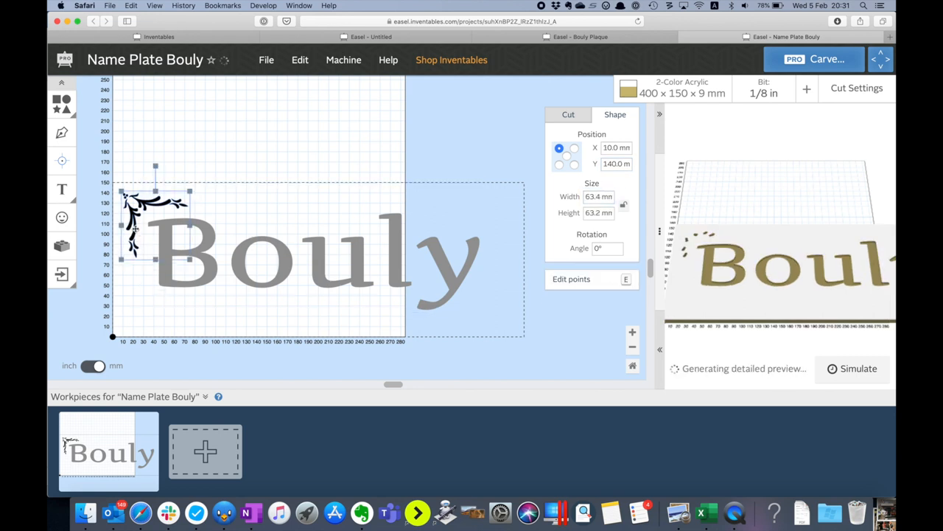
{"action": "left_click", "coordinate": [300, 60]}
{"action": "left_click", "coordinate": [307, 201]}
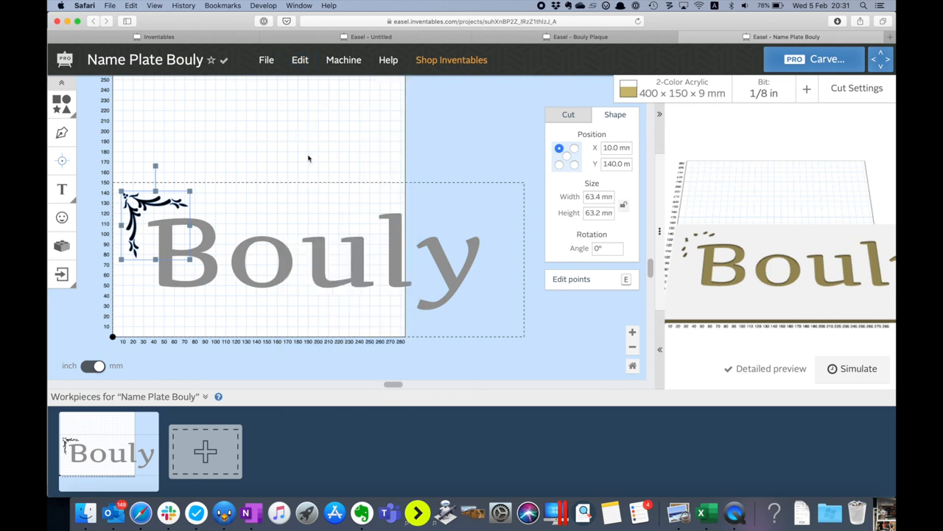
{"action": "left_click", "coordinate": [300, 60]}
{"action": "left_click", "coordinate": [307, 221]}
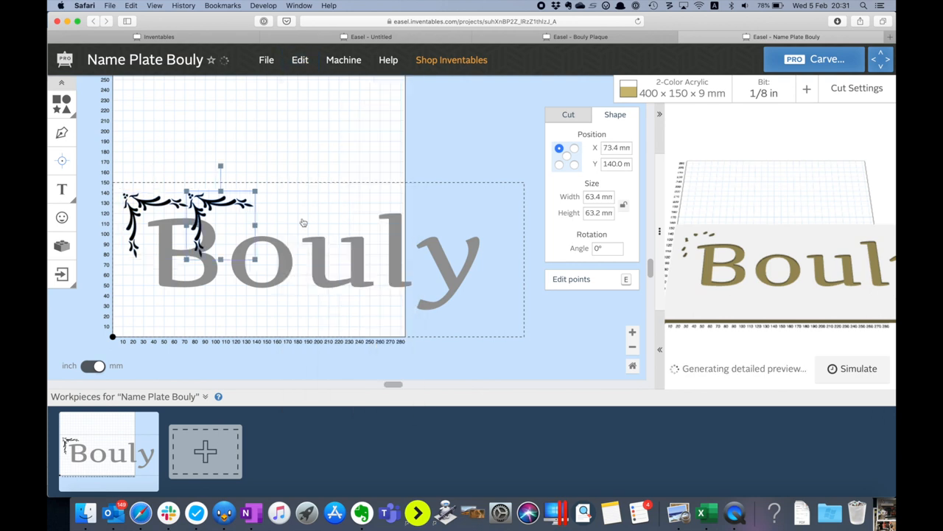
Flip the duplicate vertically and place its bottom-left corner at X 10, Y 10 mm
{"action": "left_click", "coordinate": [299, 59]}
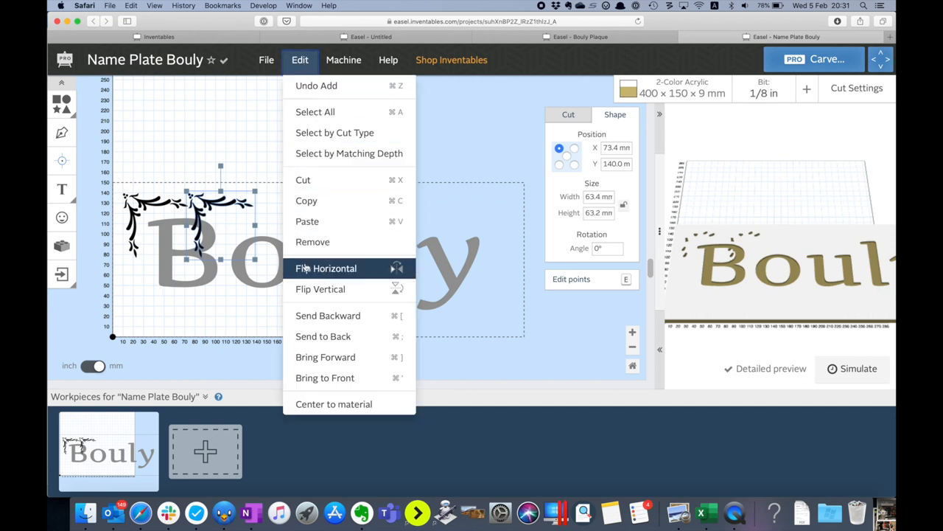
{"action": "left_click", "coordinate": [308, 287]}
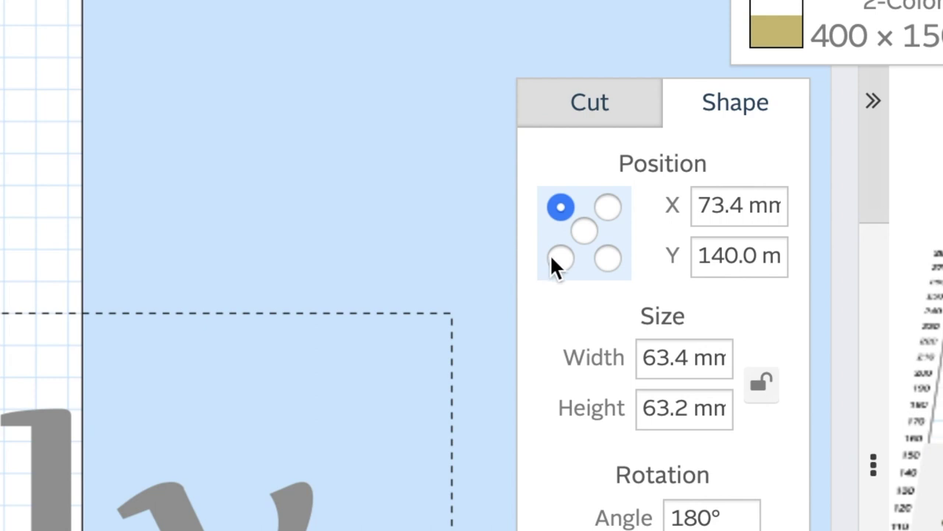
{"action": "left_click", "coordinate": [559, 164]}
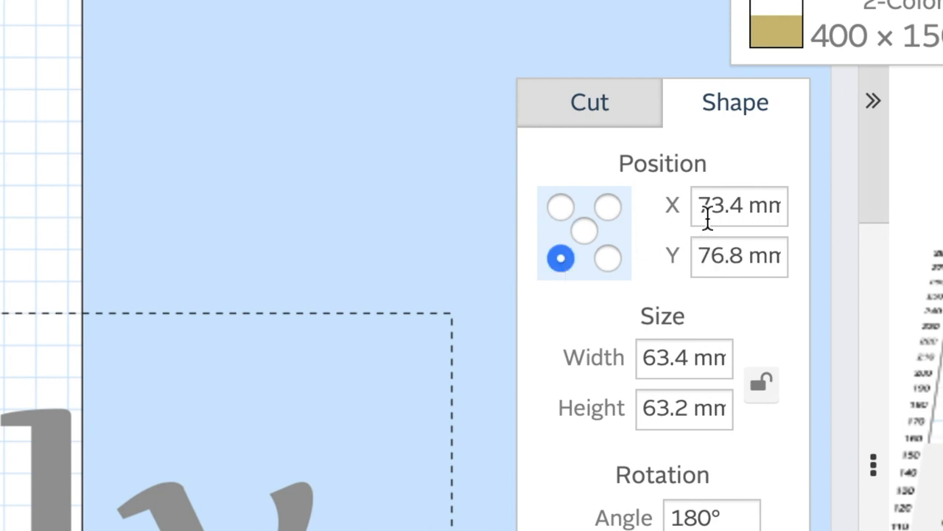
{"action": "double_click", "coordinate": [743, 206]}
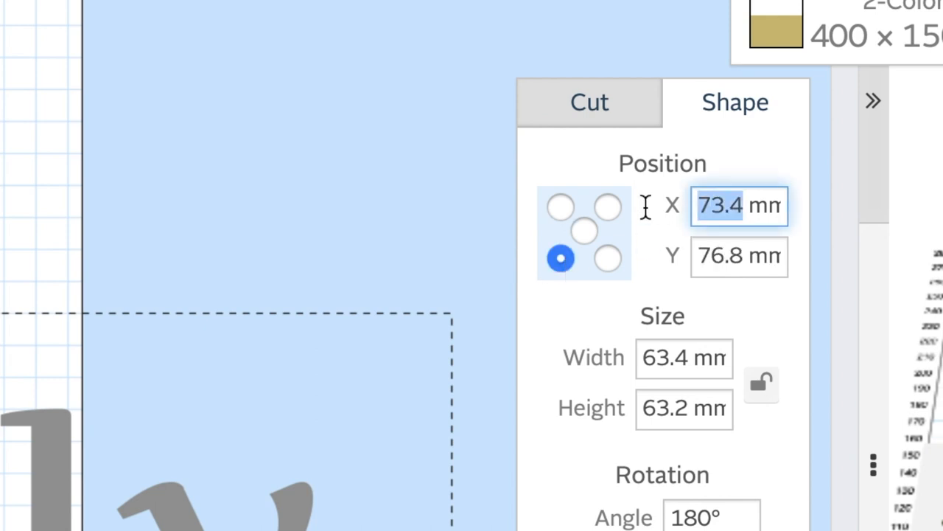
{"action": "type", "text": "10"}
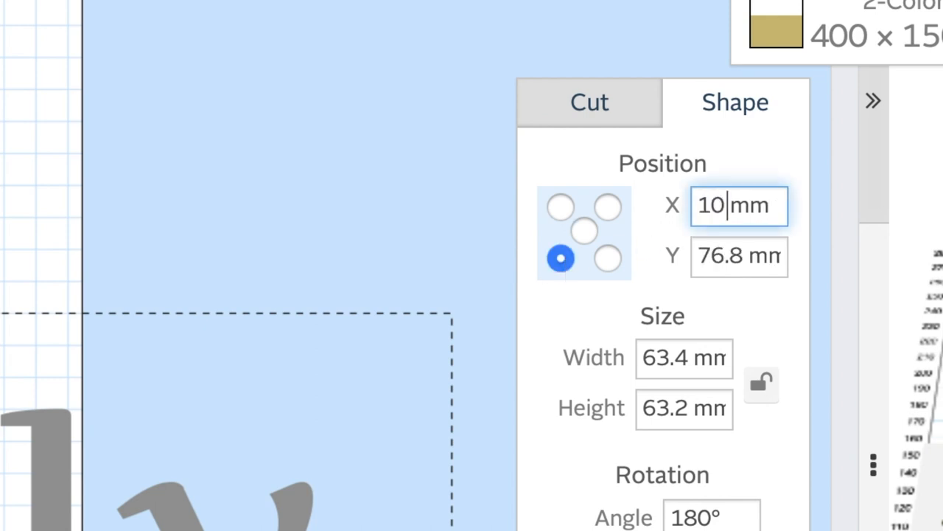
{"action": "double_click", "coordinate": [739, 257]}
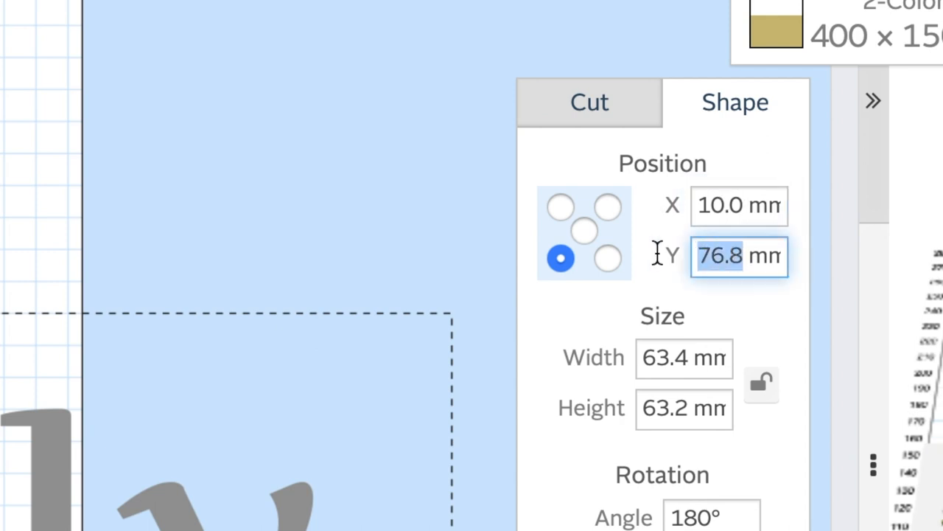
{"action": "type", "text": "10"}
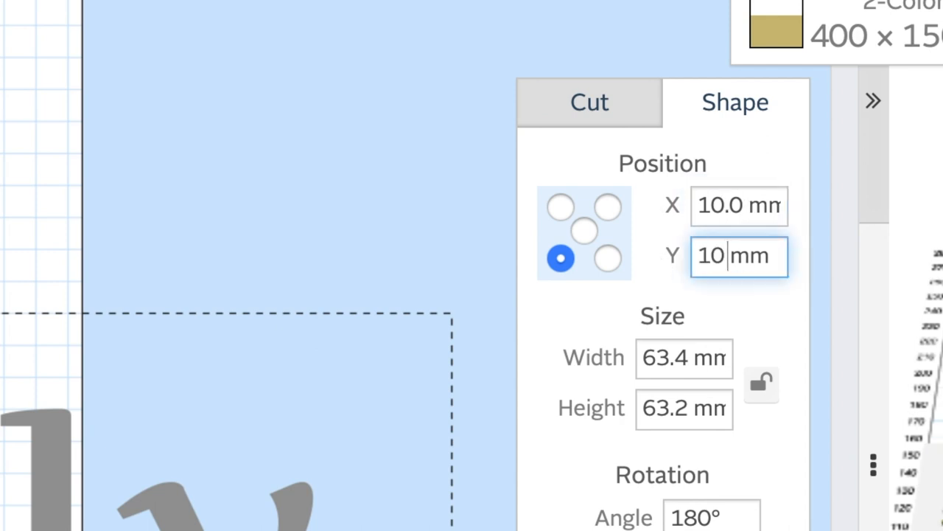
{"action": "key", "text": "Tab"}
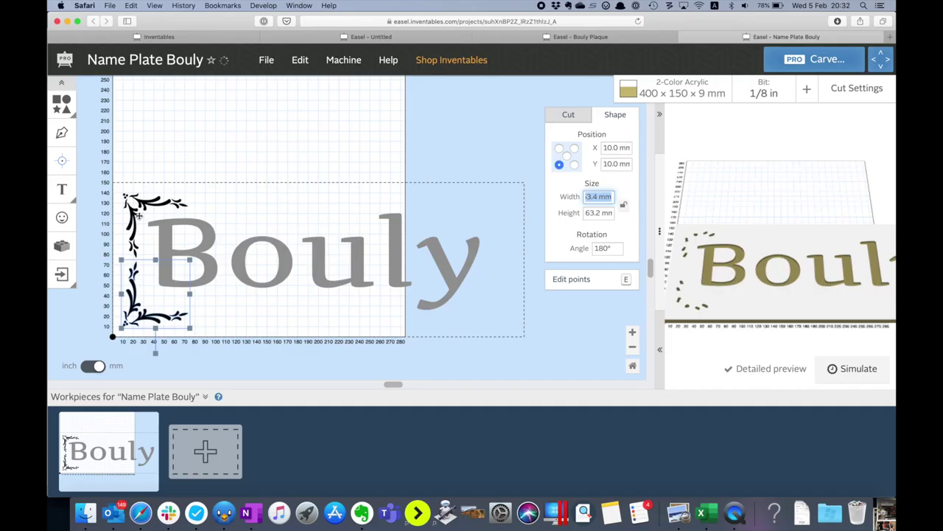
Select the bottom-left ornament, ready to pair it with the top-left one
{"action": "left_click", "coordinate": [137, 217]}
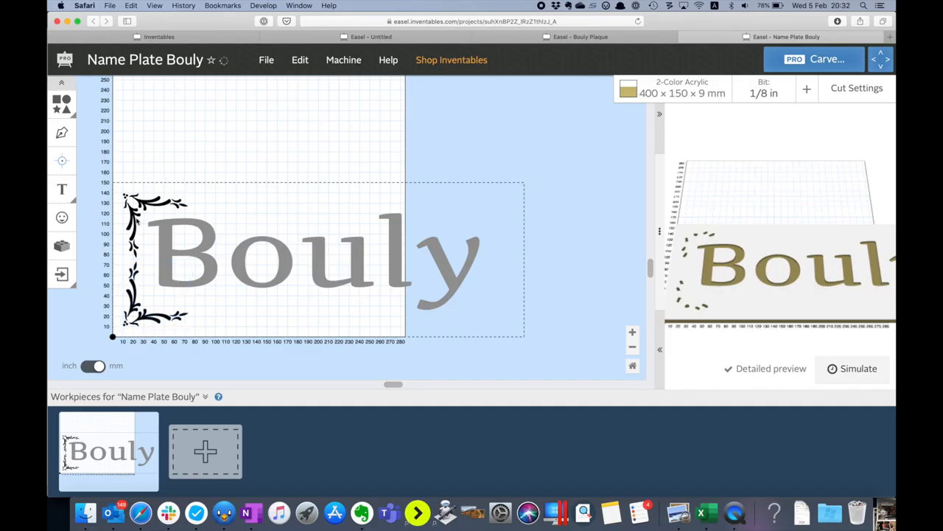
{"action": "left_click", "coordinate": [131, 291]}
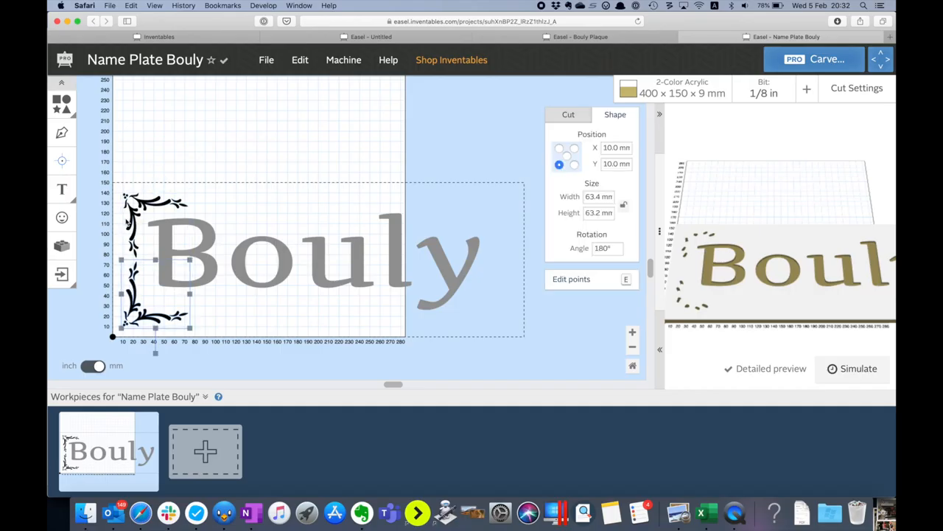
Combine the top-left and bottom-left flourishes into one frame shape
{"action": "left_click", "coordinate": [131, 215], "text": "shift"}
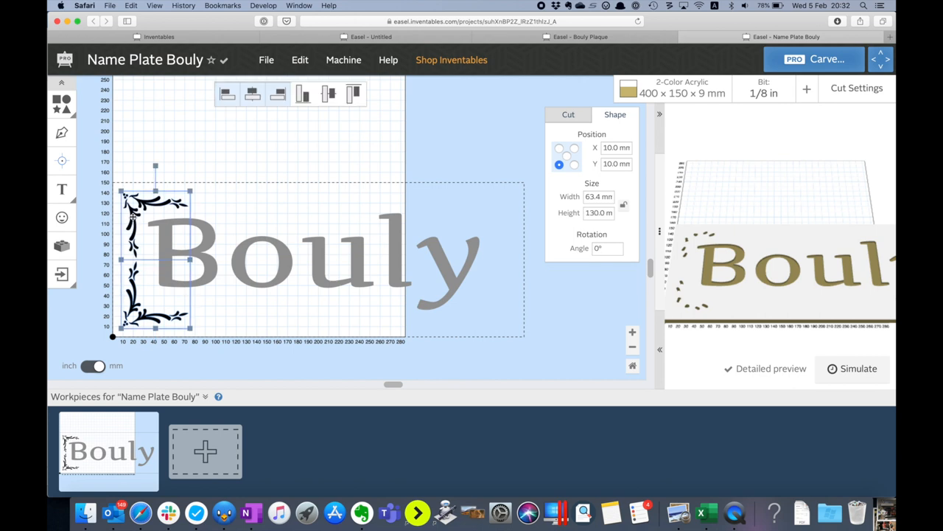
{"action": "left_click", "coordinate": [300, 59]}
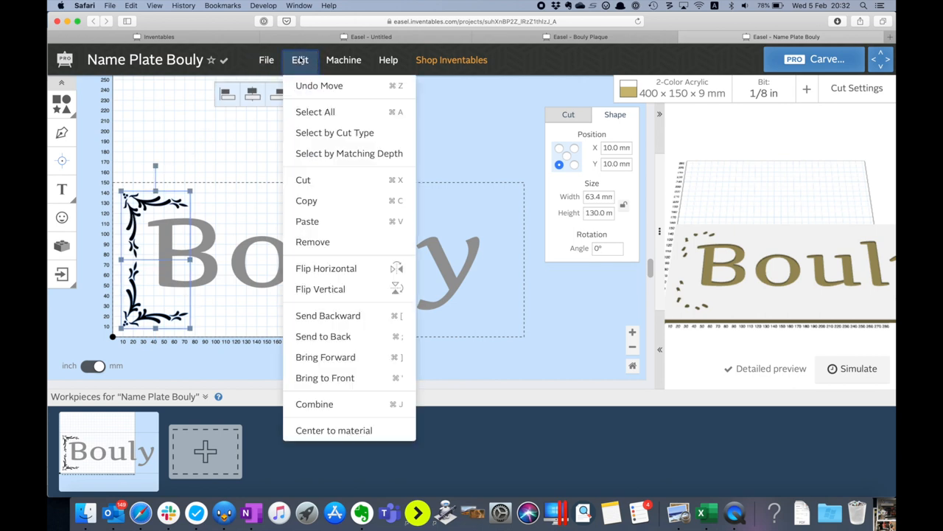
{"action": "left_click", "coordinate": [314, 404]}
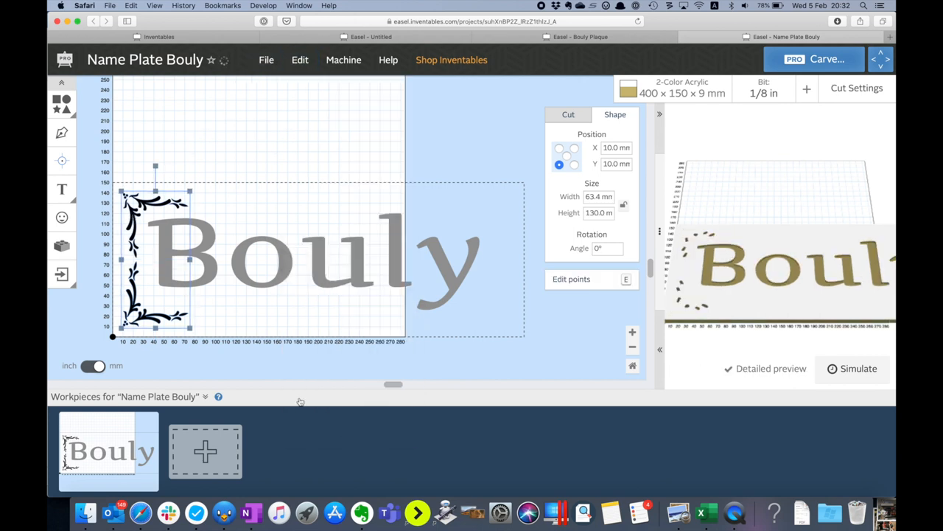
Paste a duplicate of the frame and mirror it horizontally
{"action": "left_click", "coordinate": [300, 62]}
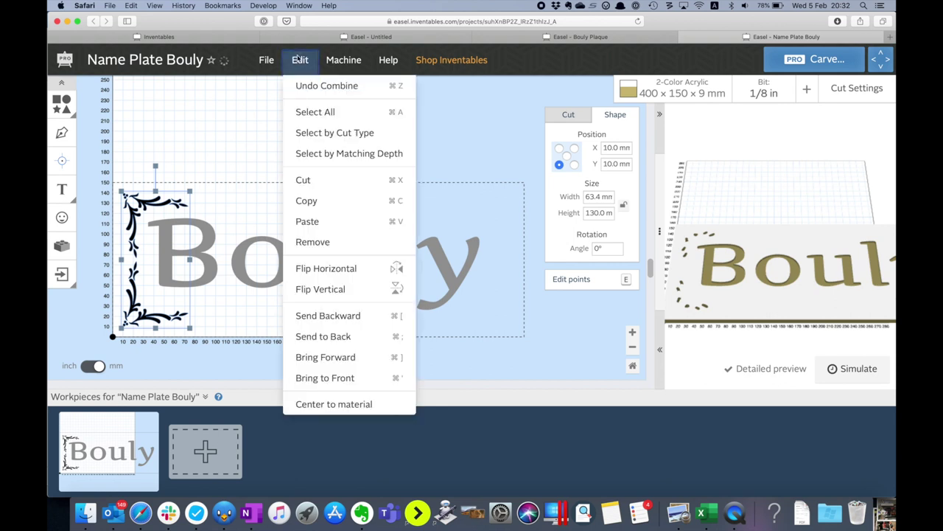
{"action": "left_click", "coordinate": [302, 199]}
{"action": "left_click", "coordinate": [300, 60]}
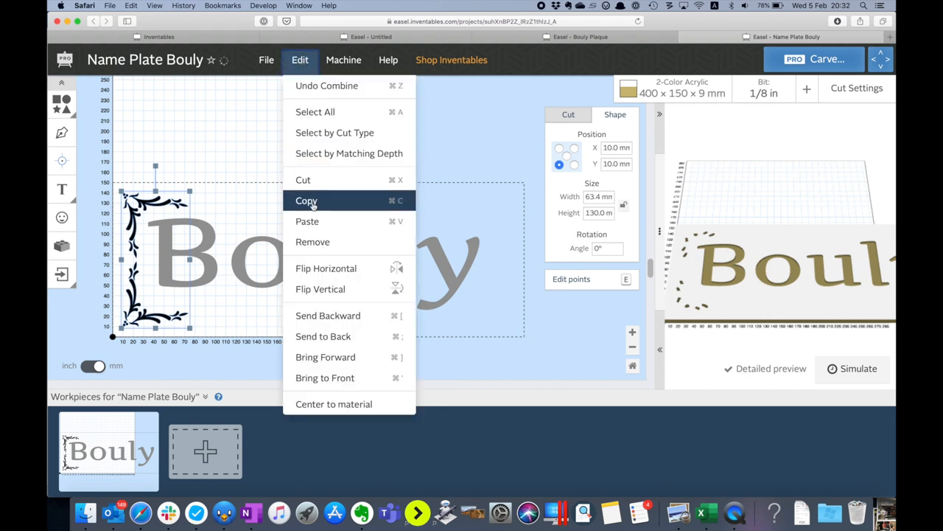
{"action": "left_click", "coordinate": [309, 223]}
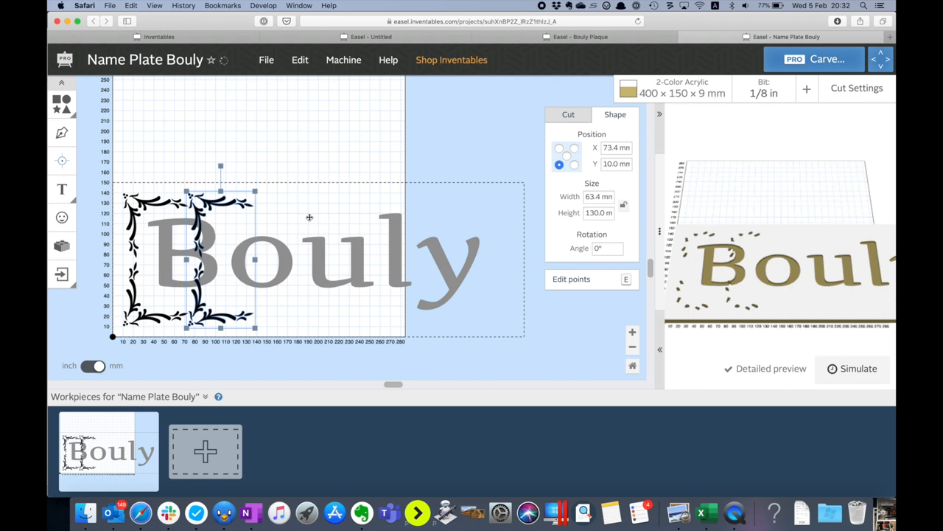
{"action": "left_click", "coordinate": [300, 60]}
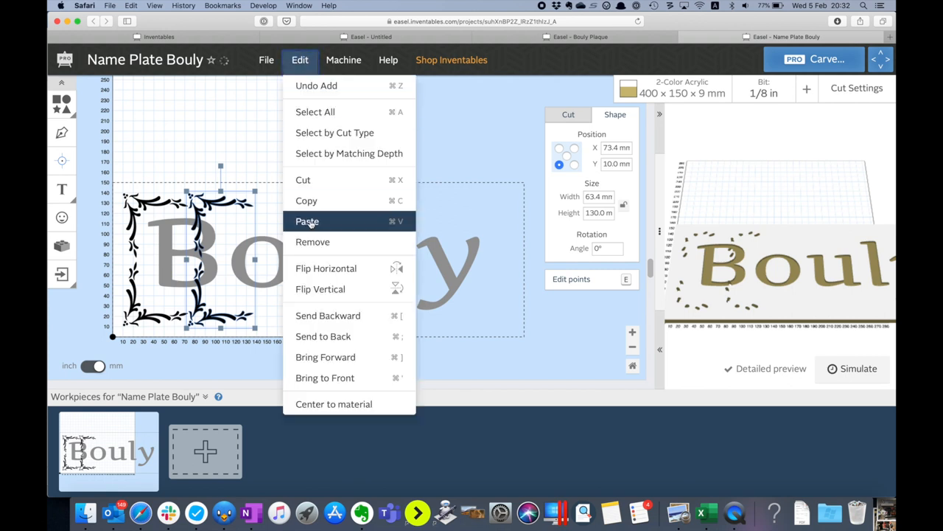
{"action": "left_click", "coordinate": [326, 268]}
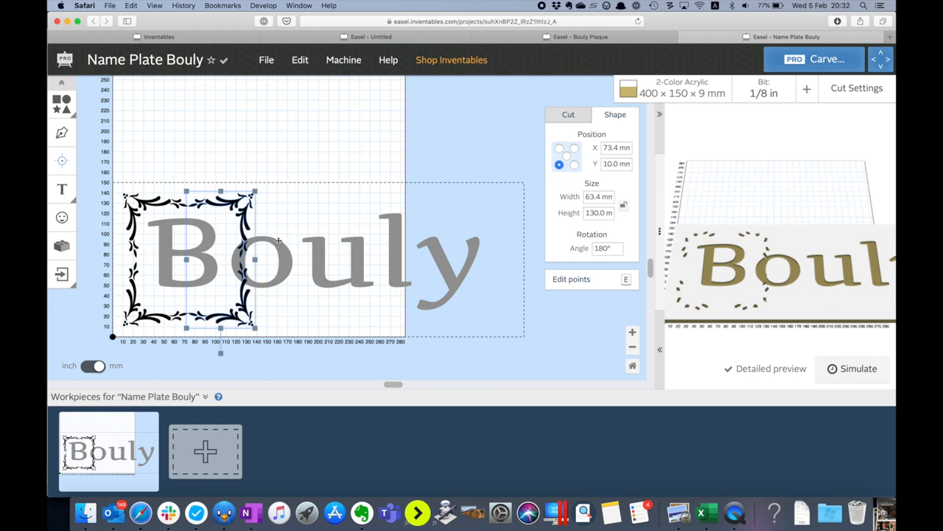
Set the mirrored frame's top-right corner to X 390, Y 140 mm at the board's right end
{"action": "left_click", "coordinate": [574, 148]}
{"action": "left_click_drag", "start_coordinate": [624, 148], "coordinate": [587, 148]}
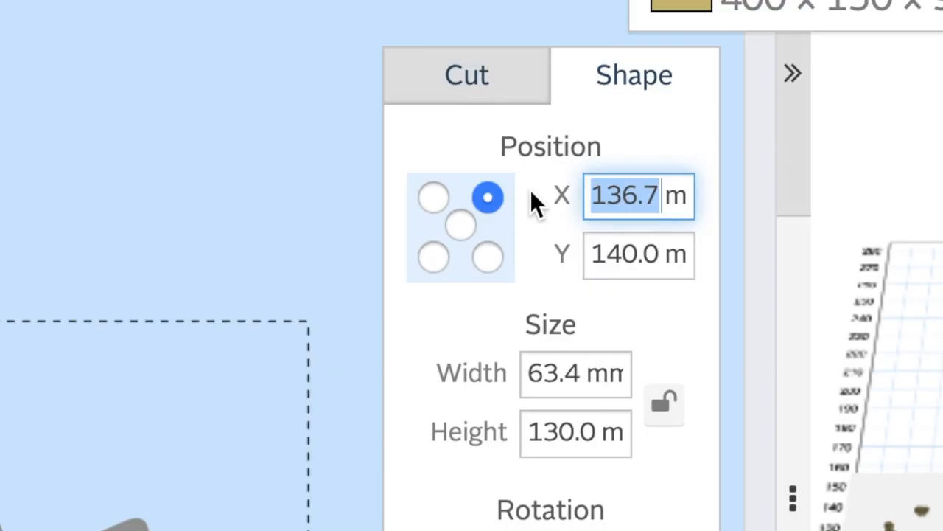
{"action": "type", "text": "3"}
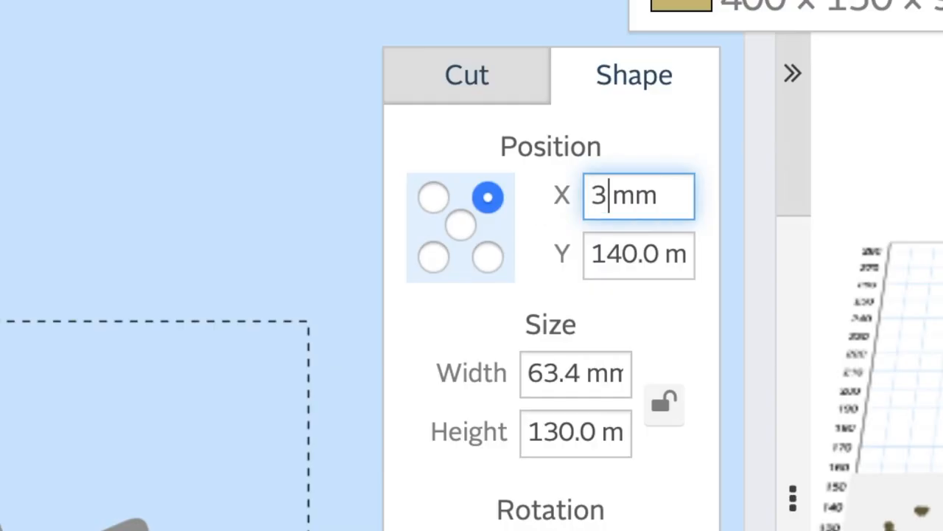
{"action": "type", "text": "90"}
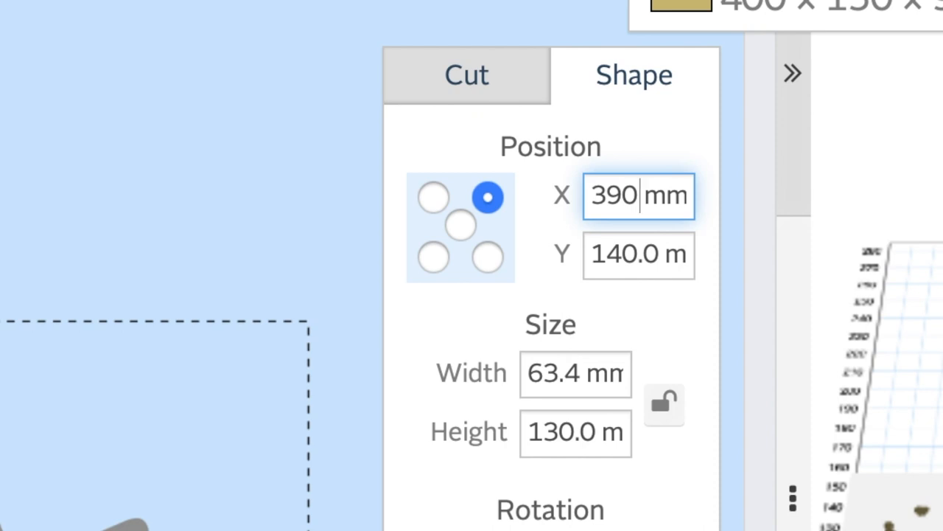
{"action": "left_click_drag", "start_coordinate": [589, 253], "coordinate": [637, 253]}
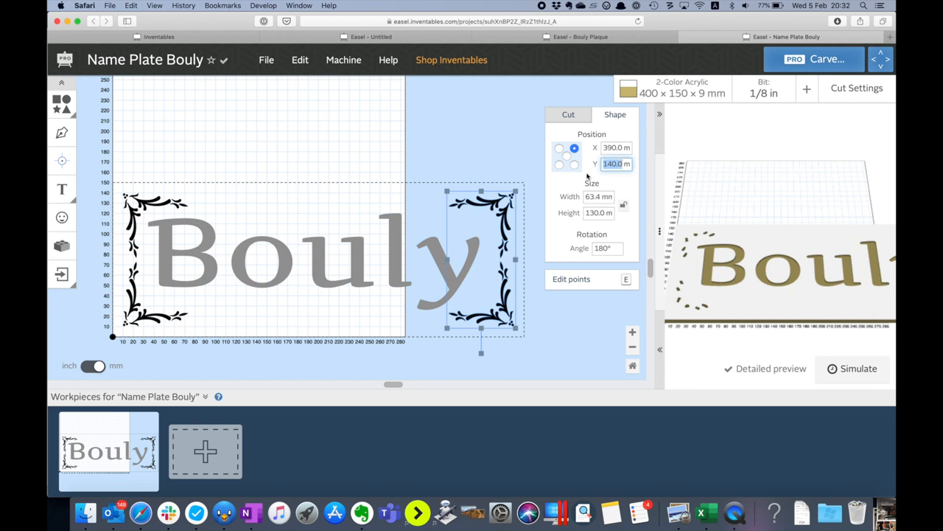
{"action": "left_click", "coordinate": [464, 165]}
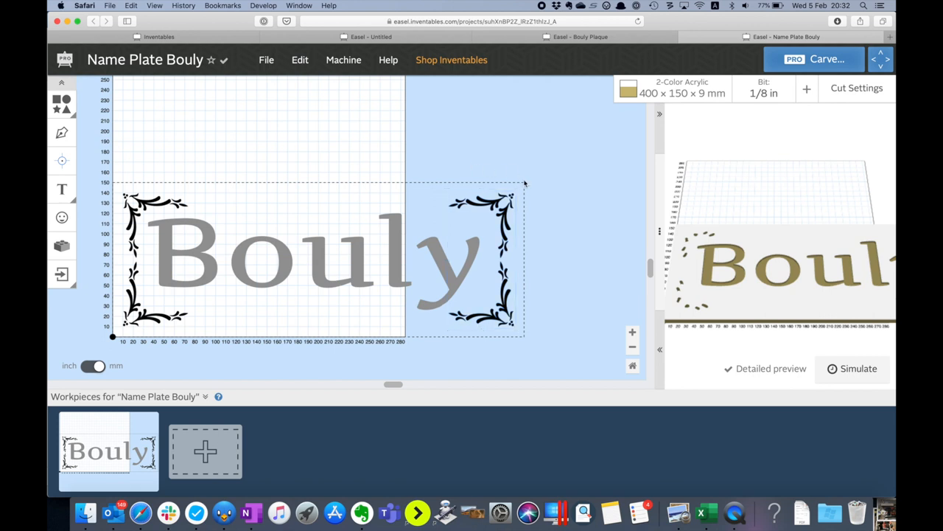
{"action": "left_click_drag", "start_coordinate": [546, 174], "coordinate": [117, 354]}
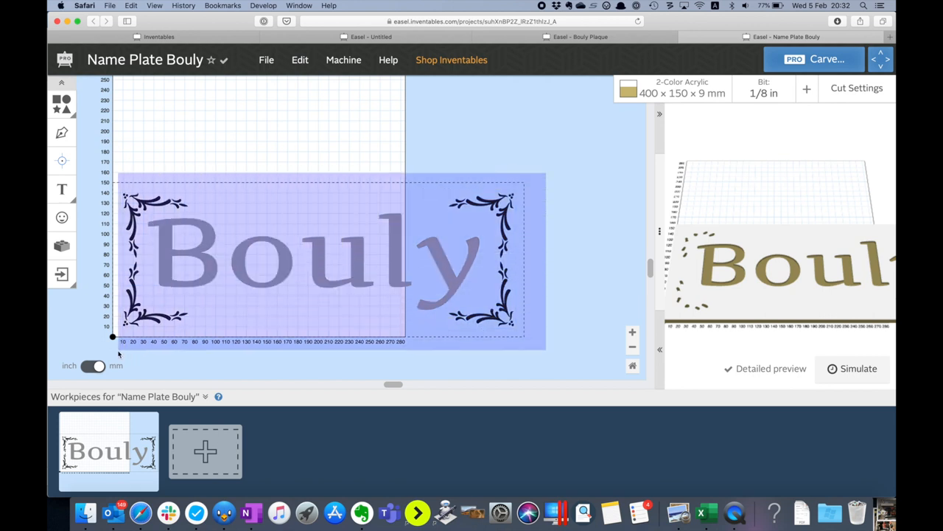
Select all objects and set them to a 3 mm pocket depth
{"action": "left_click_drag", "start_coordinate": [117, 354], "coordinate": [117, 359]}
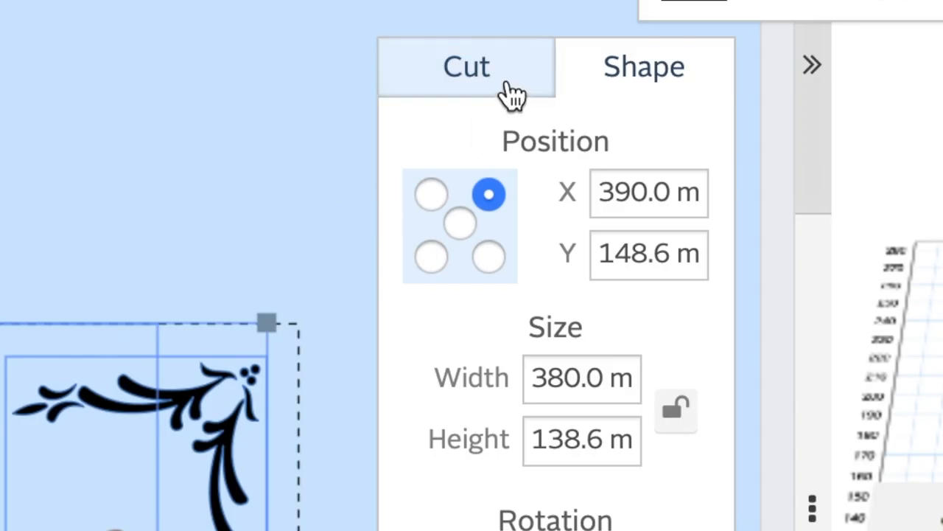
{"action": "left_click", "coordinate": [487, 68]}
{"action": "left_click_drag", "start_coordinate": [556, 323], "coordinate": [556, 294]}
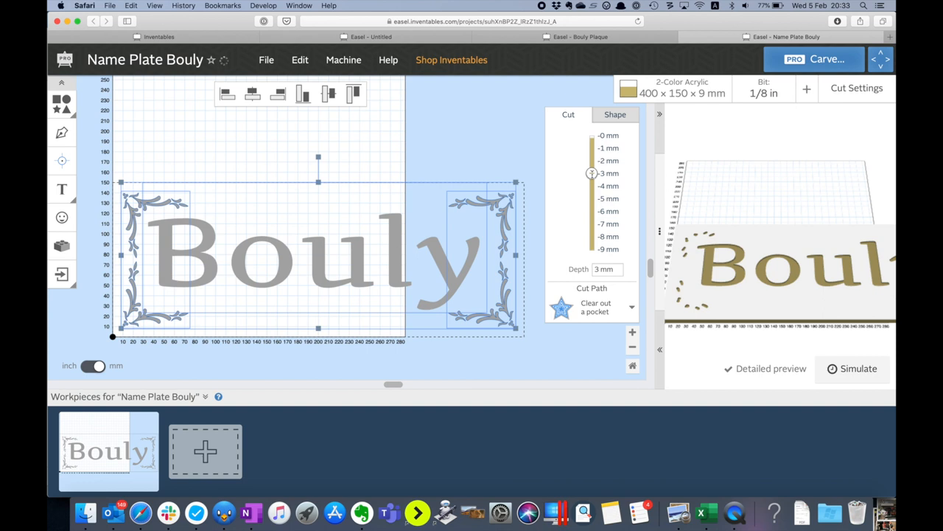
{"action": "left_click_drag", "start_coordinate": [659, 230], "coordinate": [521, 230]}
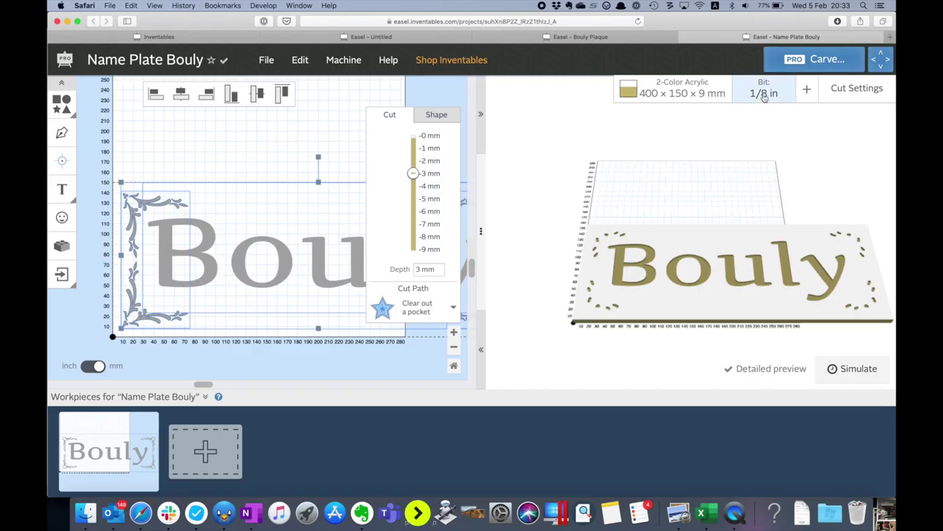
{"action": "left_click", "coordinate": [763, 88]}
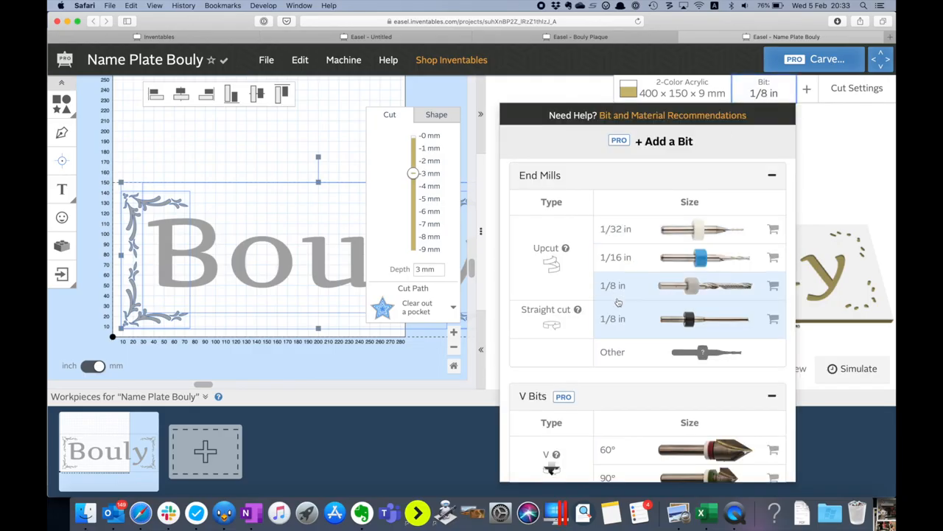
Set a custom end mill bit of 3.17 mm width
{"action": "left_click", "coordinate": [633, 358]}
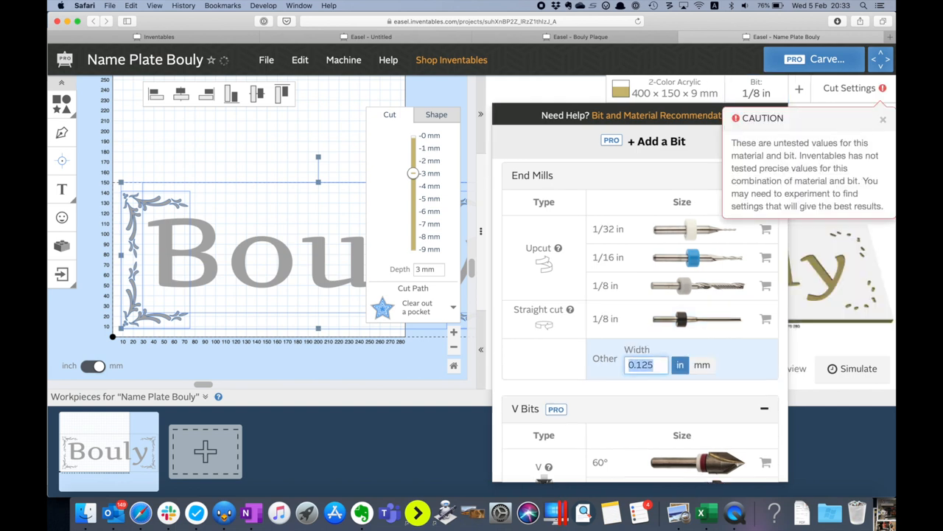
{"action": "type", "text": "3.1"}
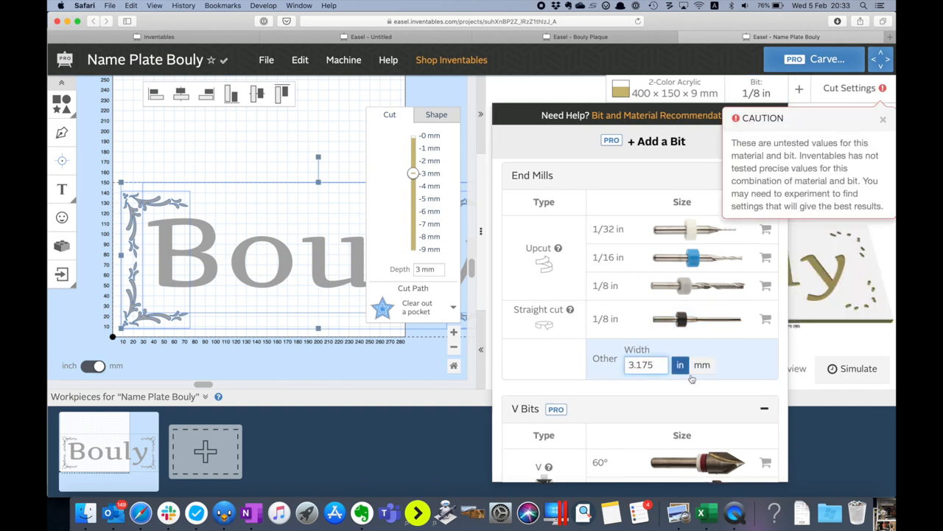
{"action": "left_click", "coordinate": [702, 365]}
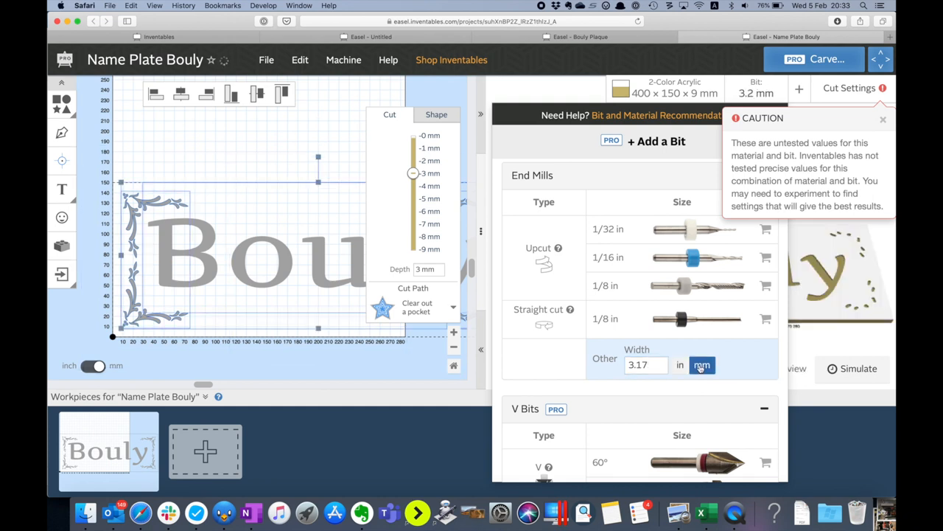
{"action": "left_click", "coordinate": [803, 344]}
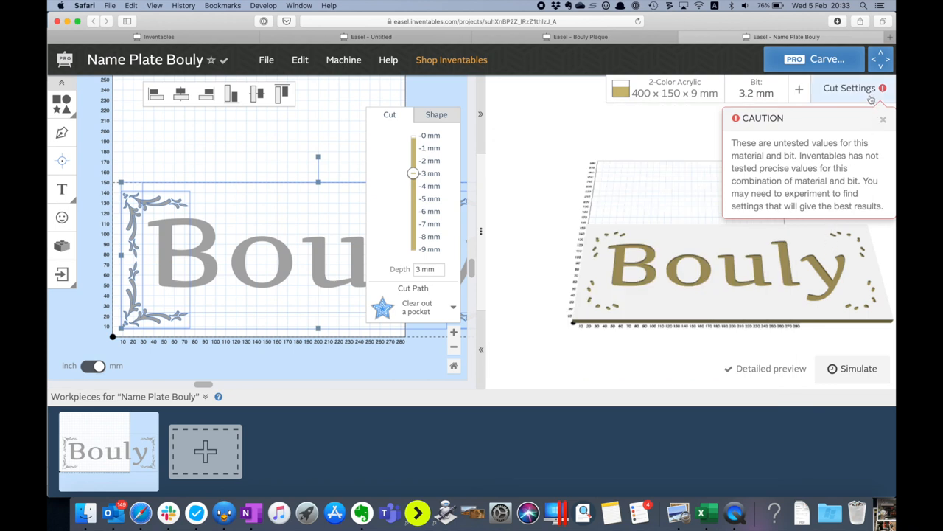
Switch roughing to custom values: feed 500 mm/min, plunge 250 mm/min, depth per pass 5 mm
{"action": "left_click", "coordinate": [883, 119]}
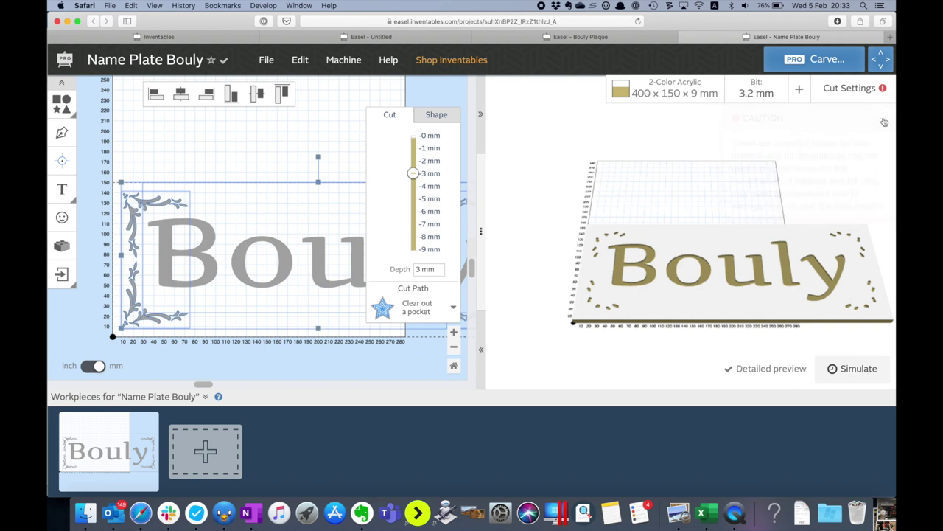
{"action": "left_click", "coordinate": [858, 92]}
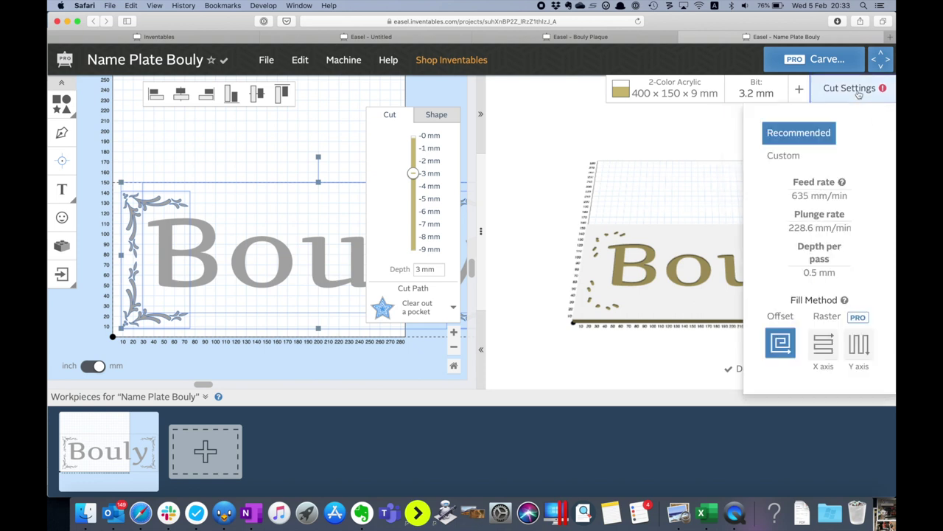
{"action": "left_click", "coordinate": [783, 155]}
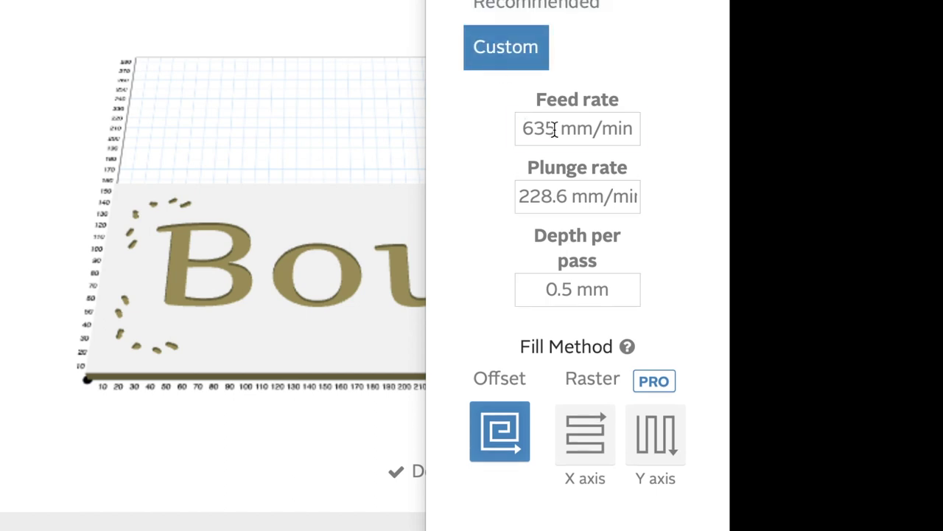
{"action": "left_click_drag", "start_coordinate": [554, 129], "coordinate": [479, 131]}
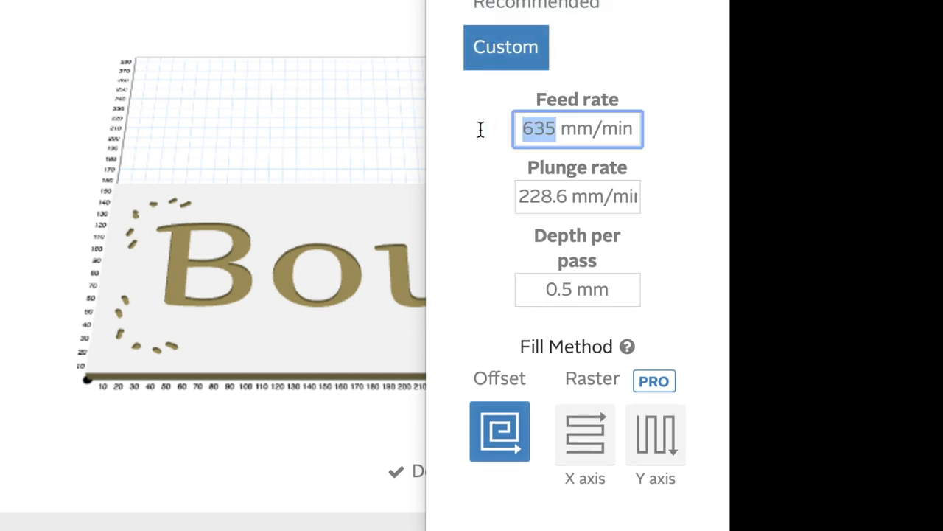
{"action": "type", "text": "500"}
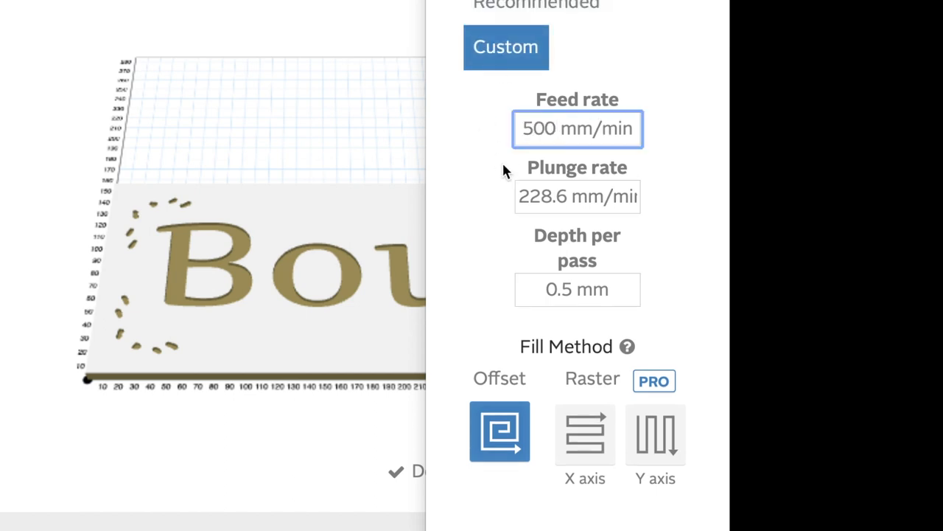
{"action": "left_click_drag", "start_coordinate": [568, 194], "coordinate": [496, 194]}
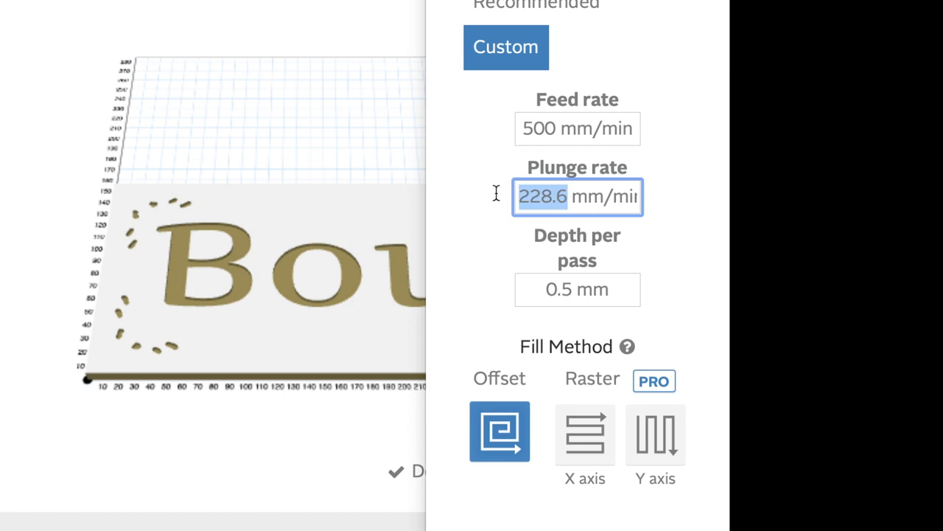
{"action": "type", "text": "250"}
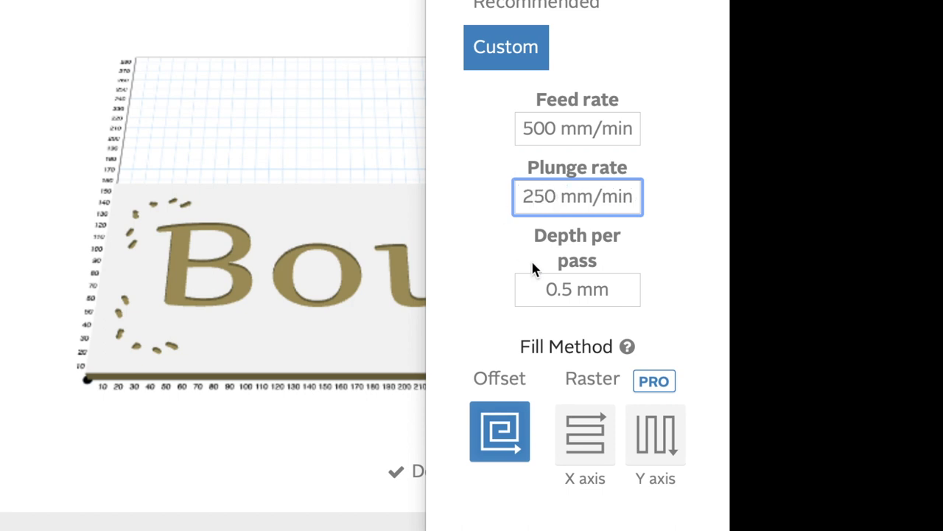
{"action": "left_click_drag", "start_coordinate": [574, 289], "coordinate": [536, 287]}
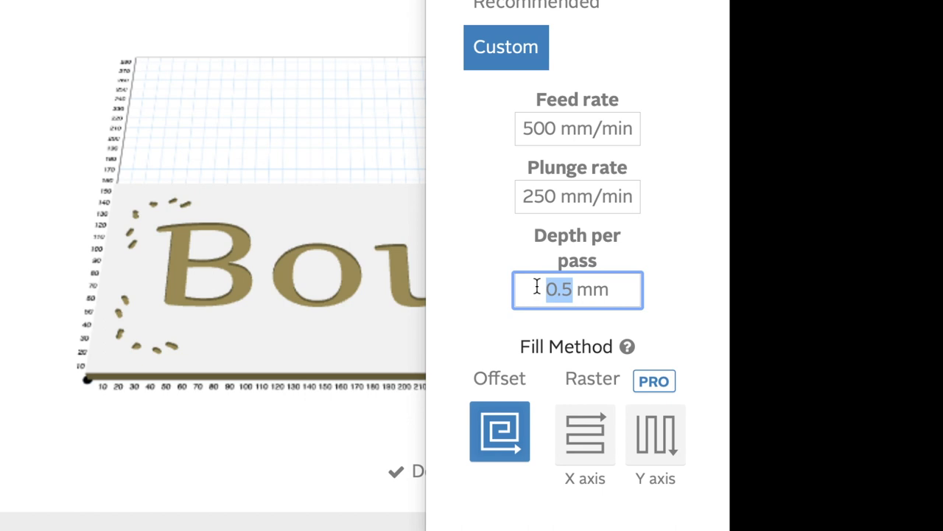
{"action": "type", "text": "5"}
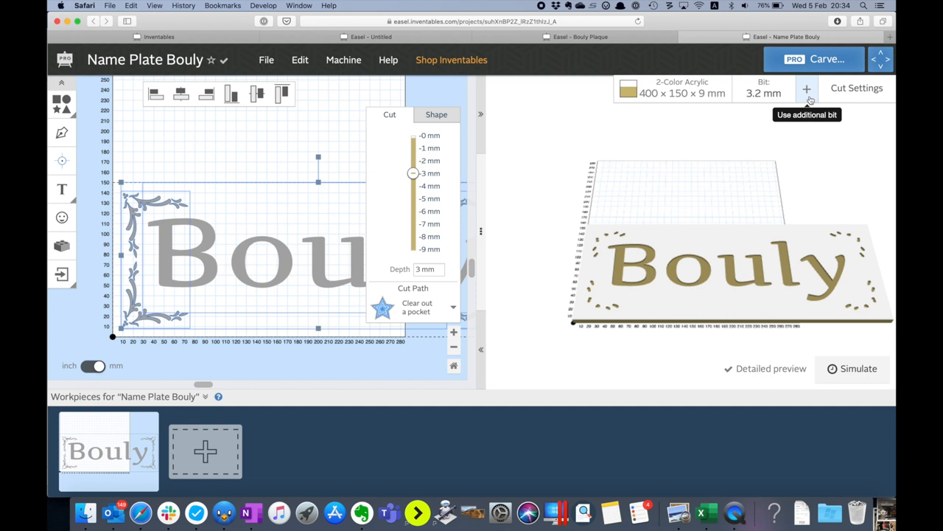
Add the 60° V-bit as a second, detail-carving bit
{"action": "left_click", "coordinate": [809, 95]}
{"action": "scroll", "coordinate": [680, 260], "scroll_direction": "down", "scroll_amount": 3}
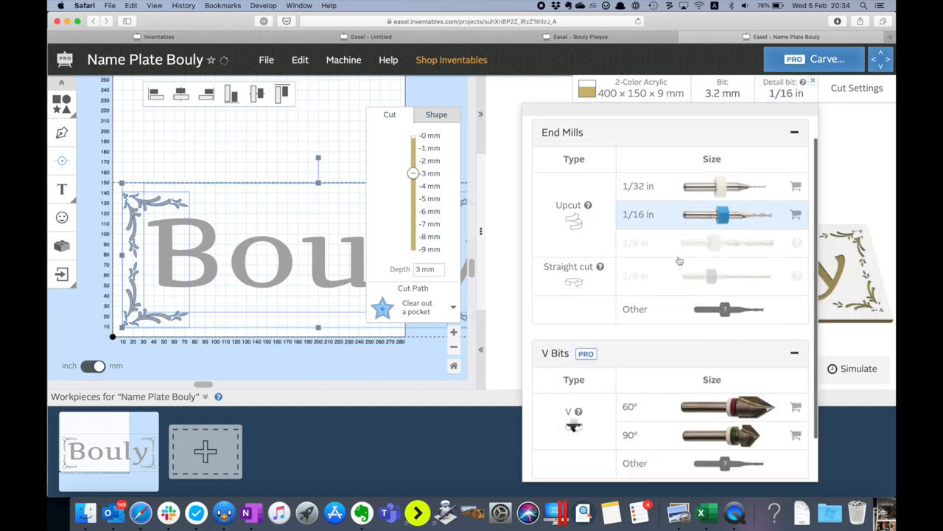
{"action": "left_click", "coordinate": [701, 354]}
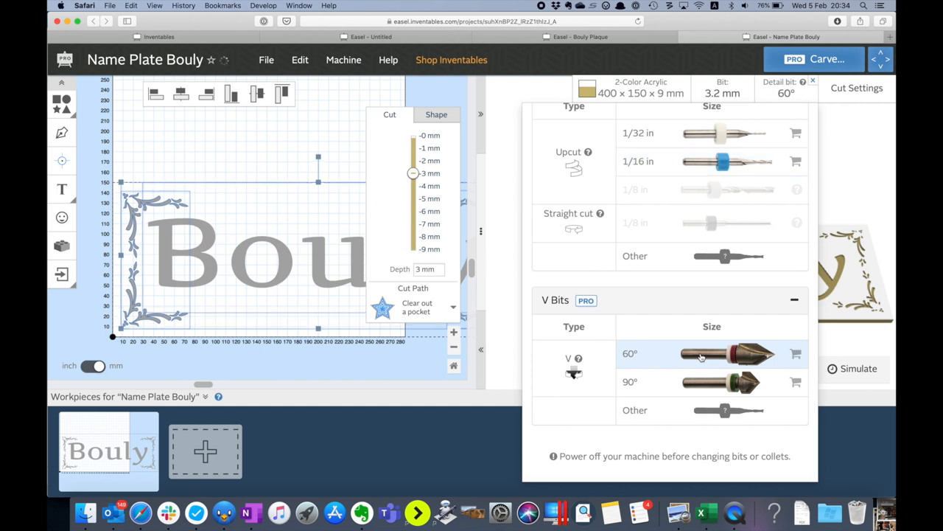
{"action": "left_click", "coordinate": [843, 162]}
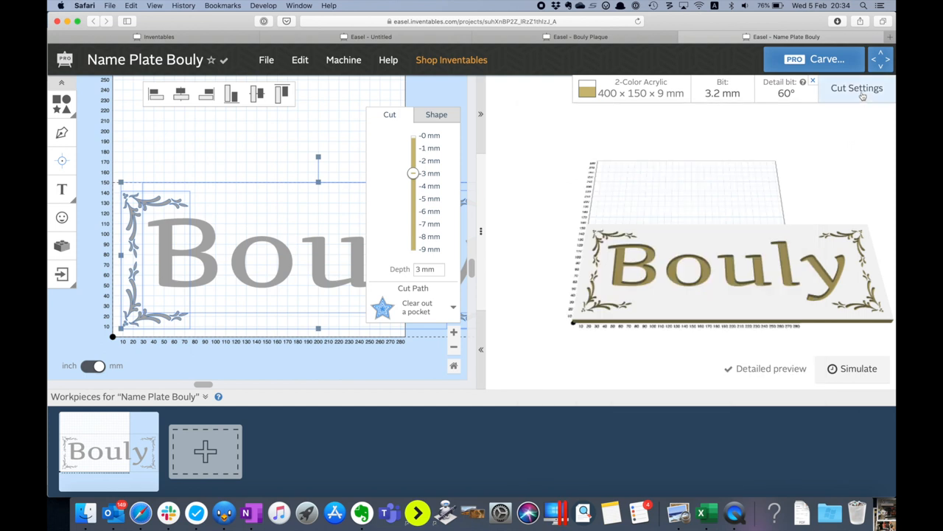
Switch detail cuts to custom values: feed 500 mm/min, plunge 250 mm/min, 5 mm per pass
{"action": "left_click", "coordinate": [857, 87]}
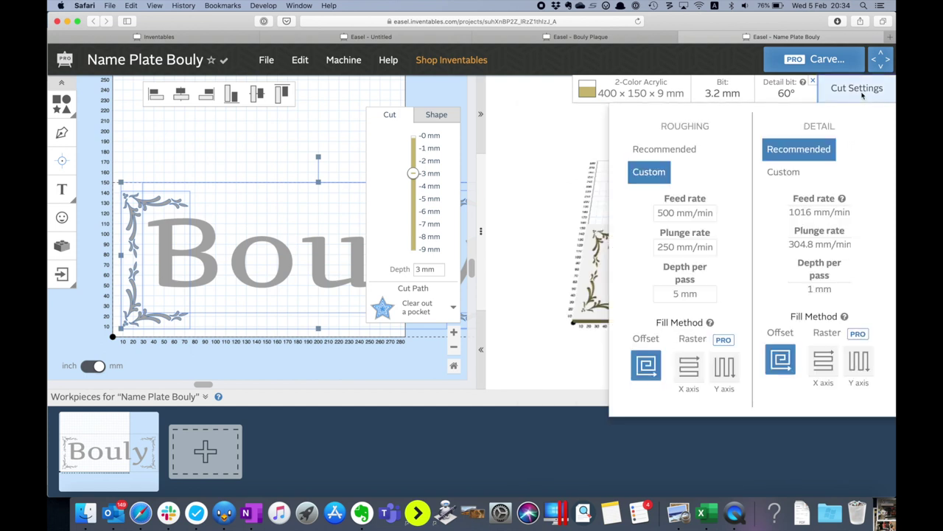
{"action": "left_click", "coordinate": [783, 175]}
{"action": "left_click_drag", "start_coordinate": [810, 213], "coordinate": [764, 213]}
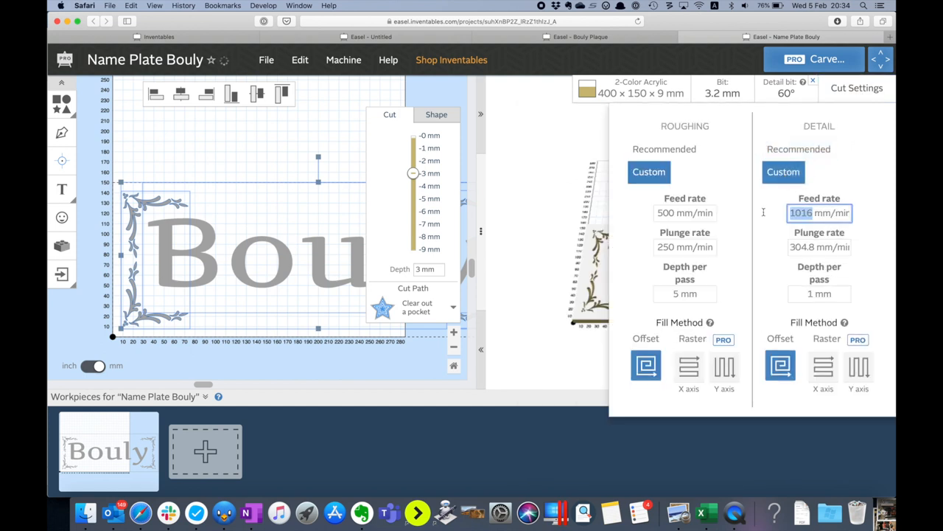
{"action": "type", "text": "500"}
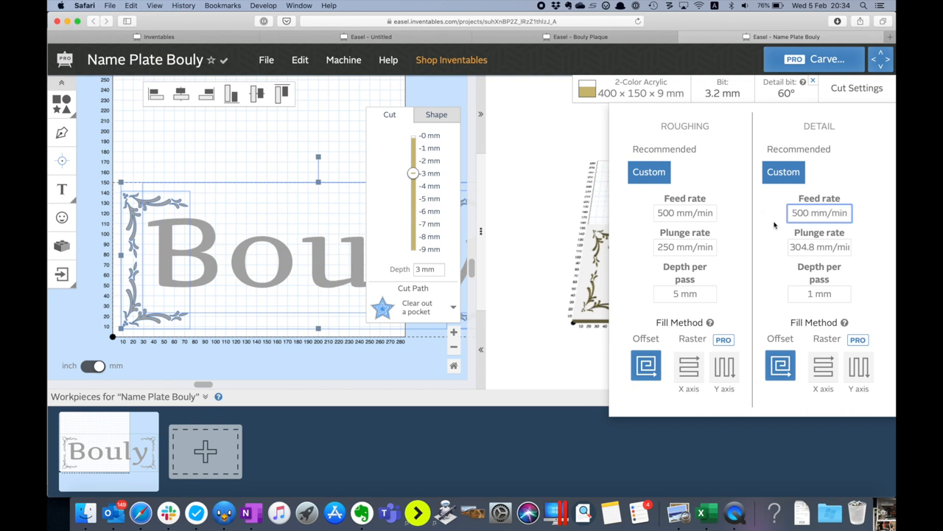
{"action": "double_click", "coordinate": [813, 247]}
{"action": "type", "text": "250"}
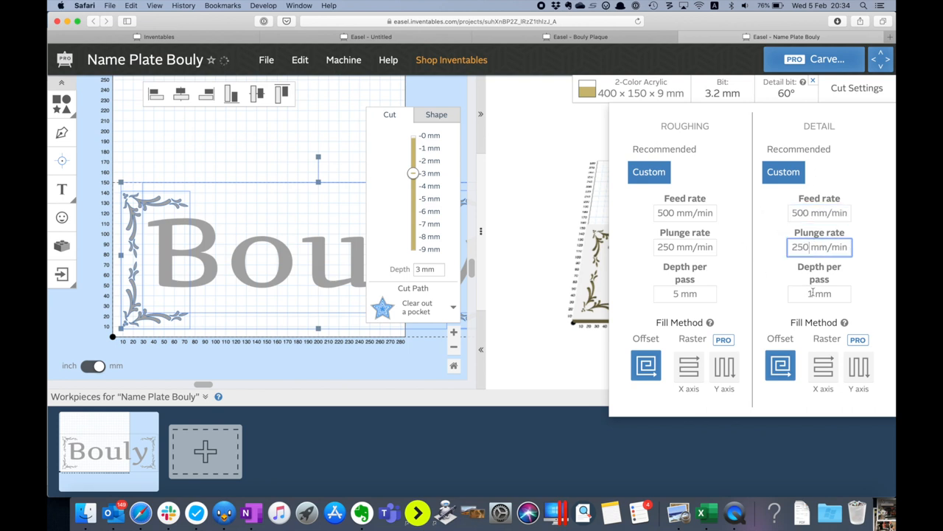
{"action": "double_click", "coordinate": [810, 293]}
{"action": "type", "text": "5"}
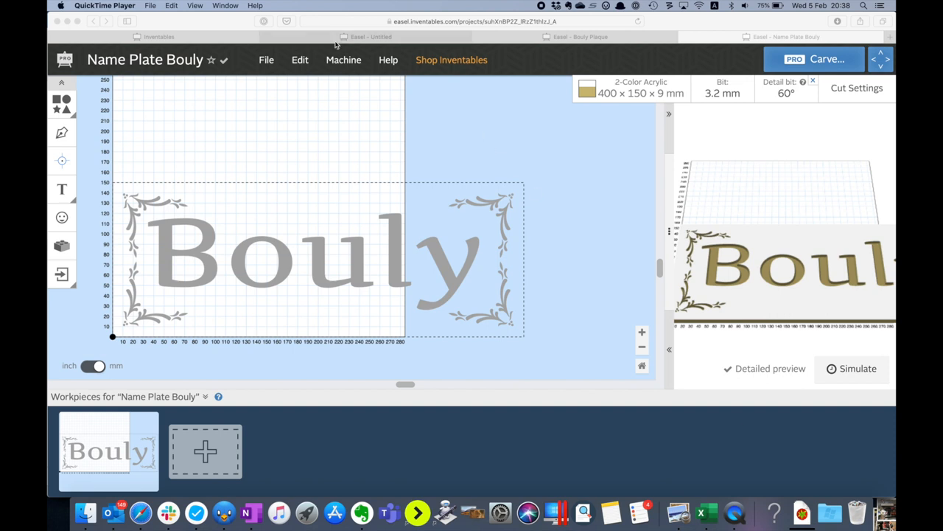
Select the whole design, text and ornaments, and set its position to X 0, Y 0
{"action": "left_click", "coordinate": [543, 168]}
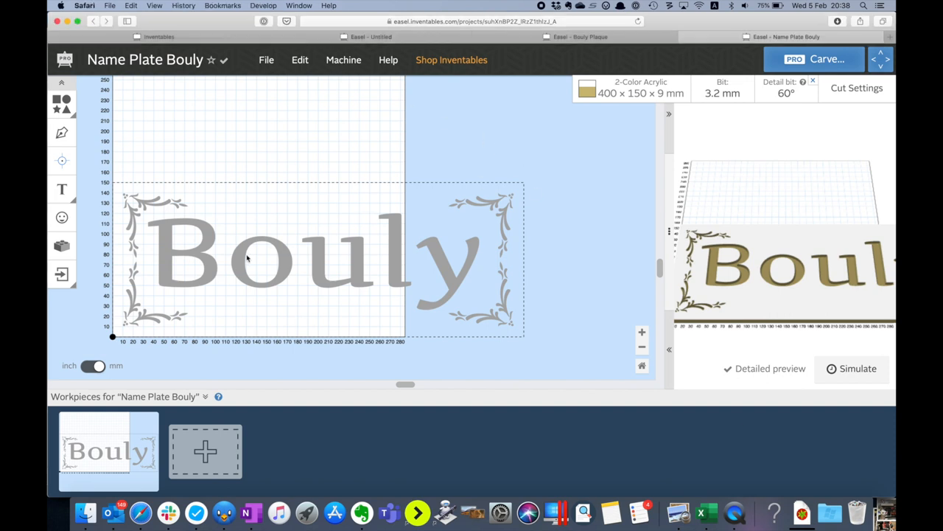
{"action": "left_click_drag", "start_coordinate": [528, 170], "coordinate": [92, 349]}
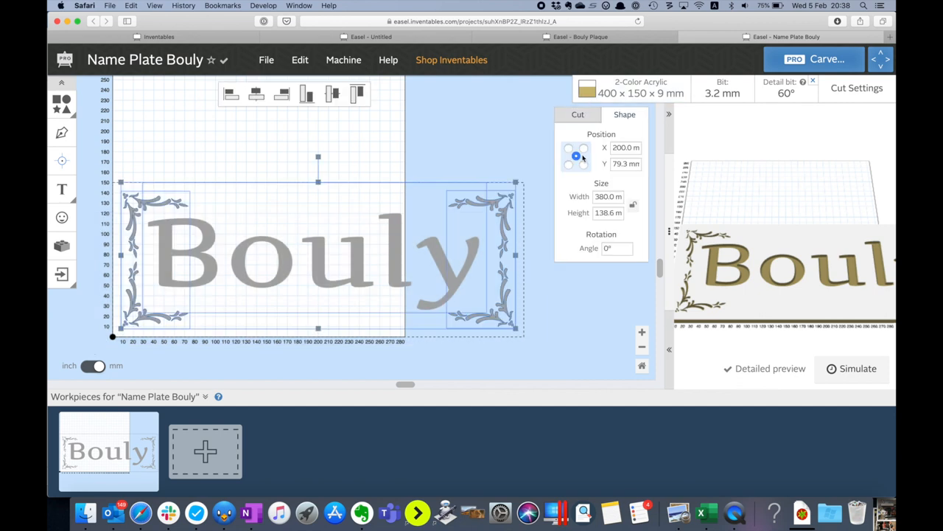
{"action": "double_click", "coordinate": [619, 147]}
{"action": "type", "text": "0"}
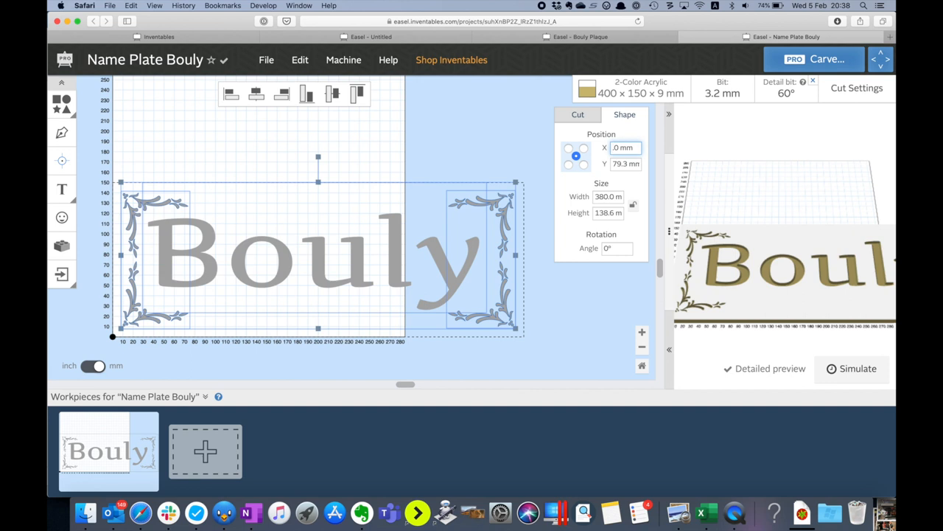
{"action": "key", "text": "Tab"}
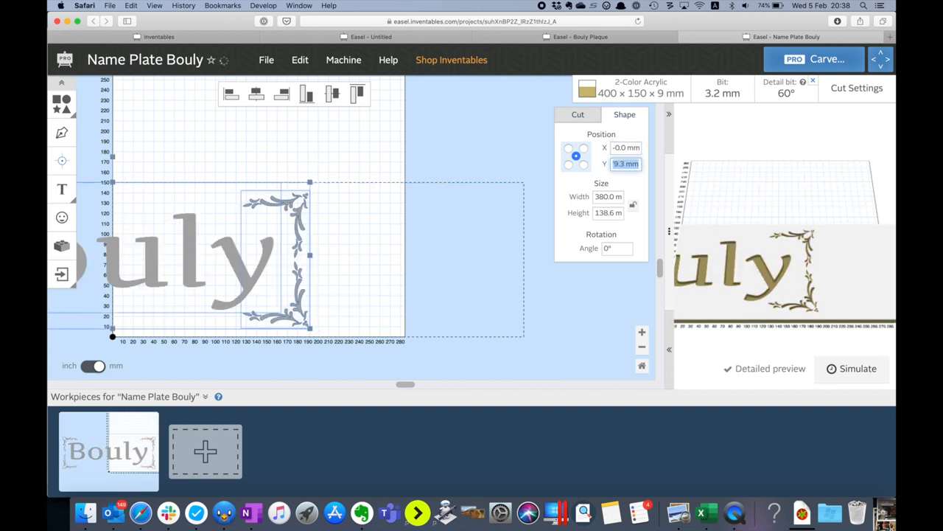
{"action": "type", "text": "0"}
{"action": "key", "text": "Tab"}
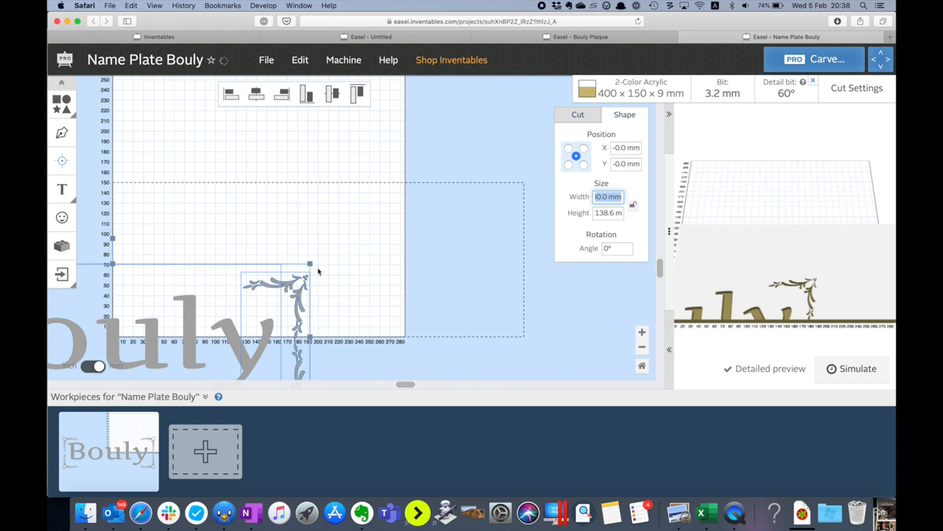
{"action": "left_click", "coordinate": [214, 239]}
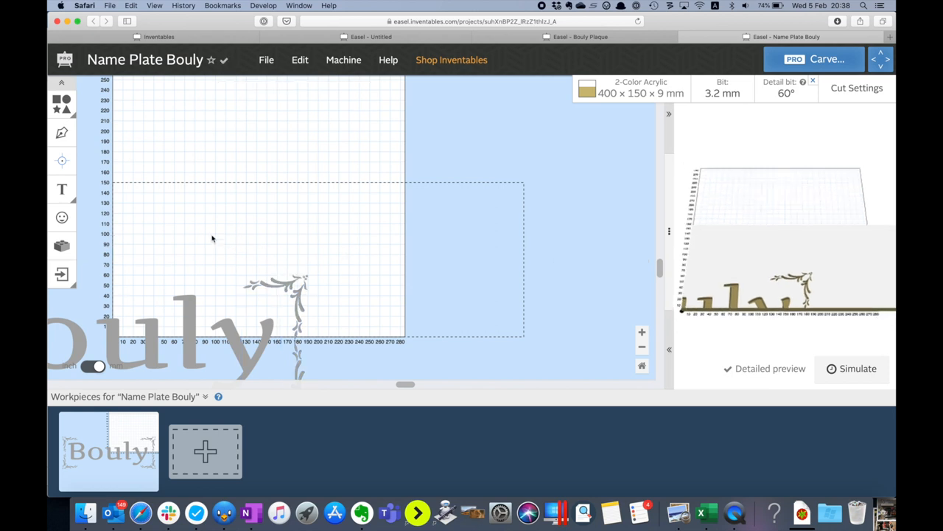
{"action": "left_click_drag", "start_coordinate": [213, 238], "coordinate": [300, 74]}
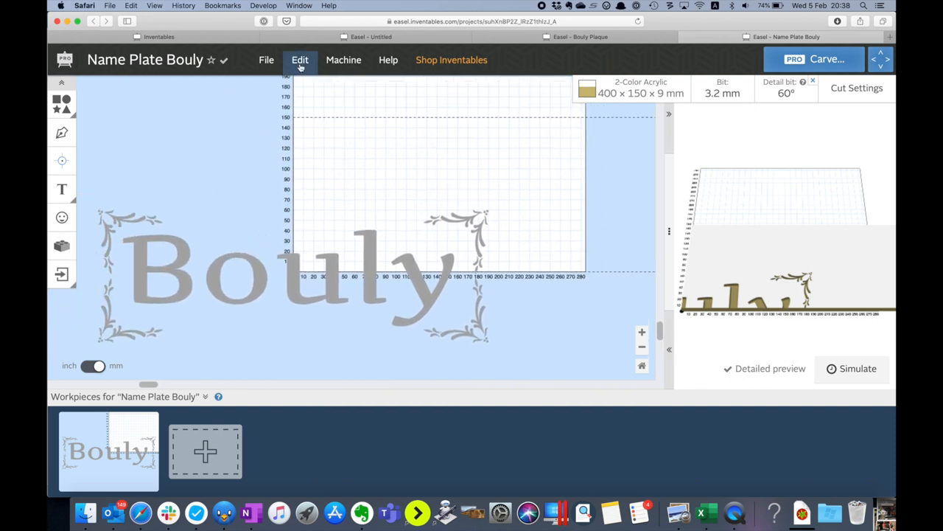
Check the safety height in the advanced machine settings and leave it unchanged
{"action": "left_click", "coordinate": [341, 61]}
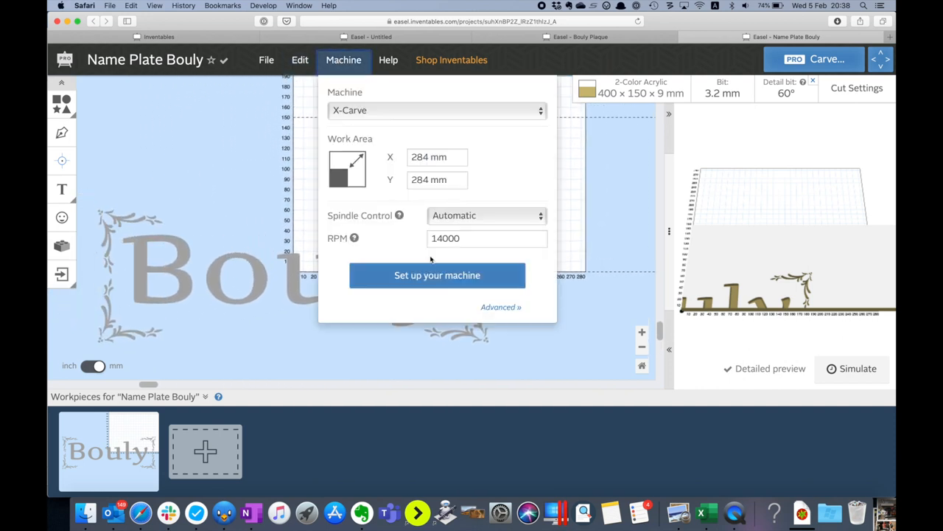
{"action": "left_click", "coordinate": [494, 310]}
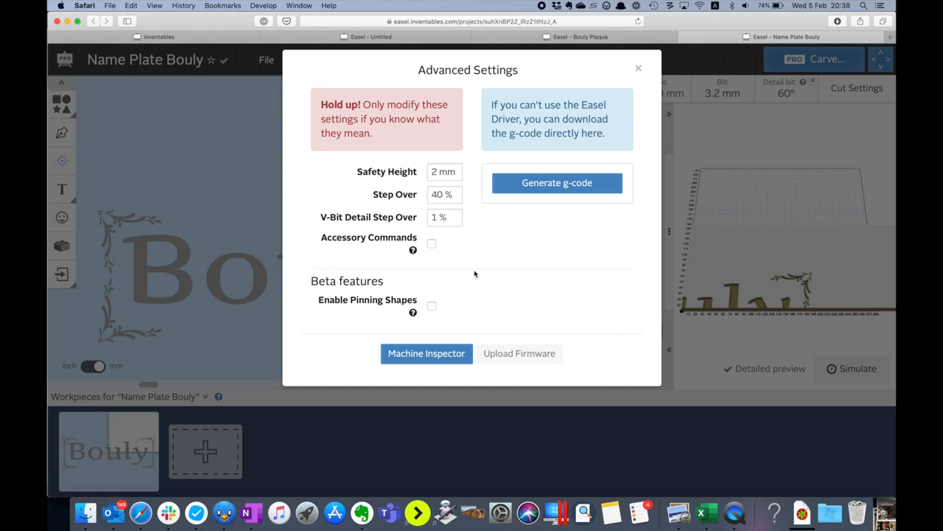
{"action": "left_click_drag", "start_coordinate": [438, 172], "coordinate": [423, 174]}
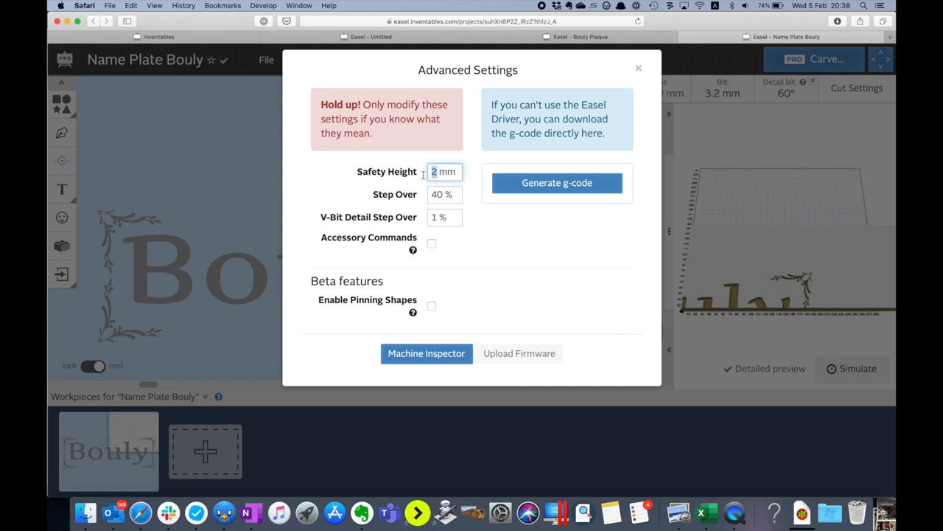
{"action": "left_click", "coordinate": [522, 248]}
Generate the g-code and download the detail and roughing g-code files
{"action": "left_click", "coordinate": [538, 185]}
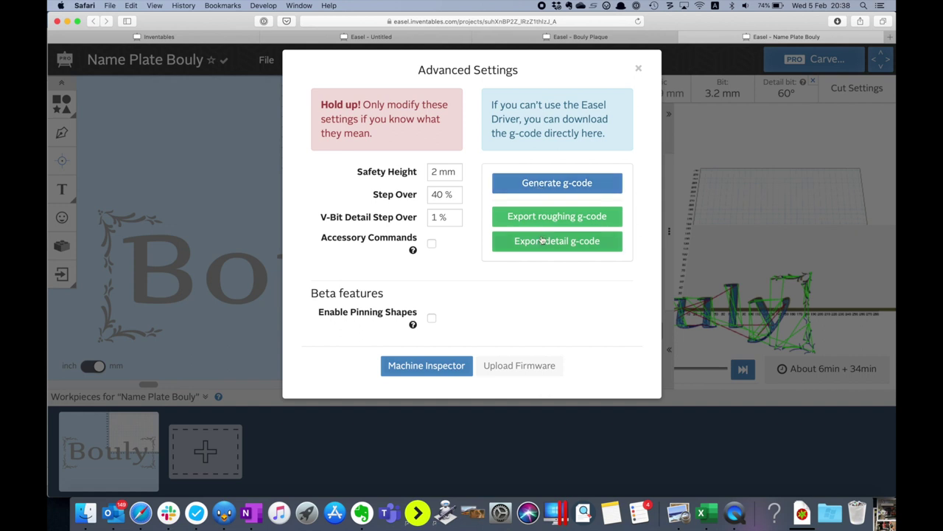
{"action": "left_click", "coordinate": [542, 241]}
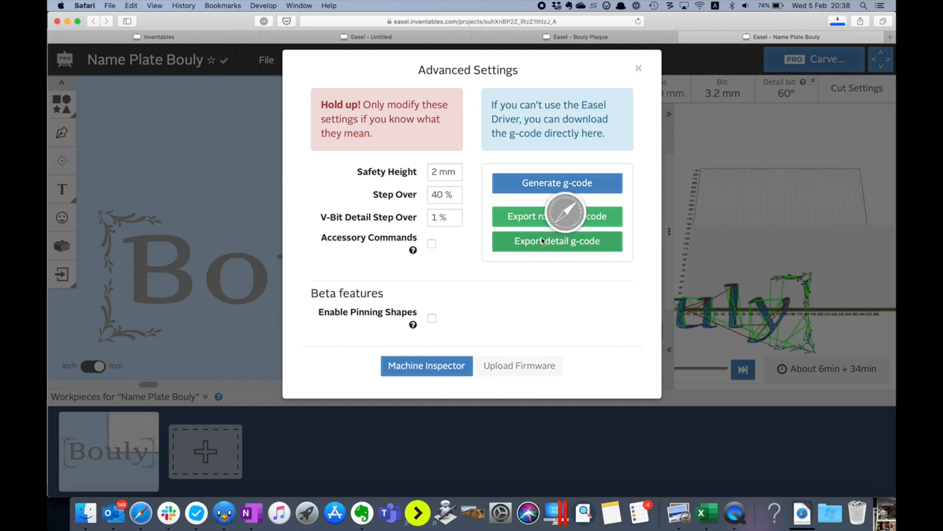
{"action": "left_click", "coordinate": [543, 217]}
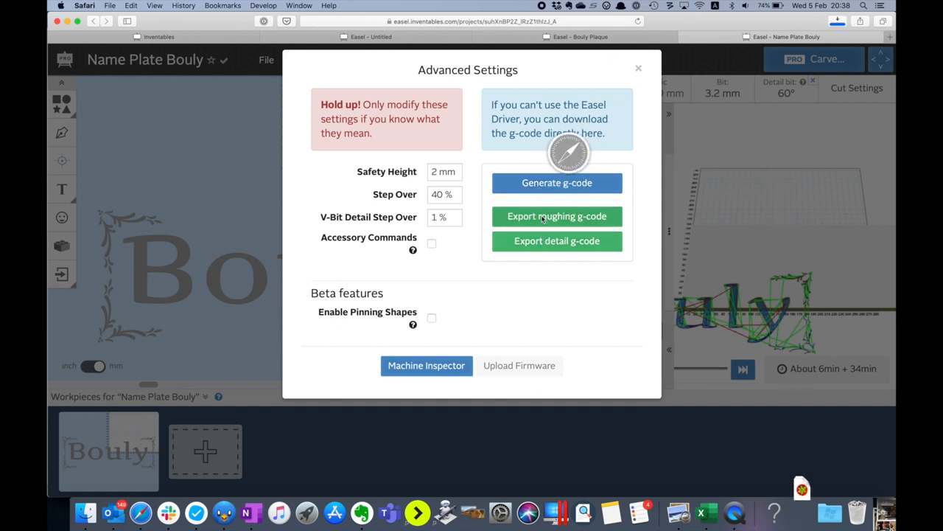